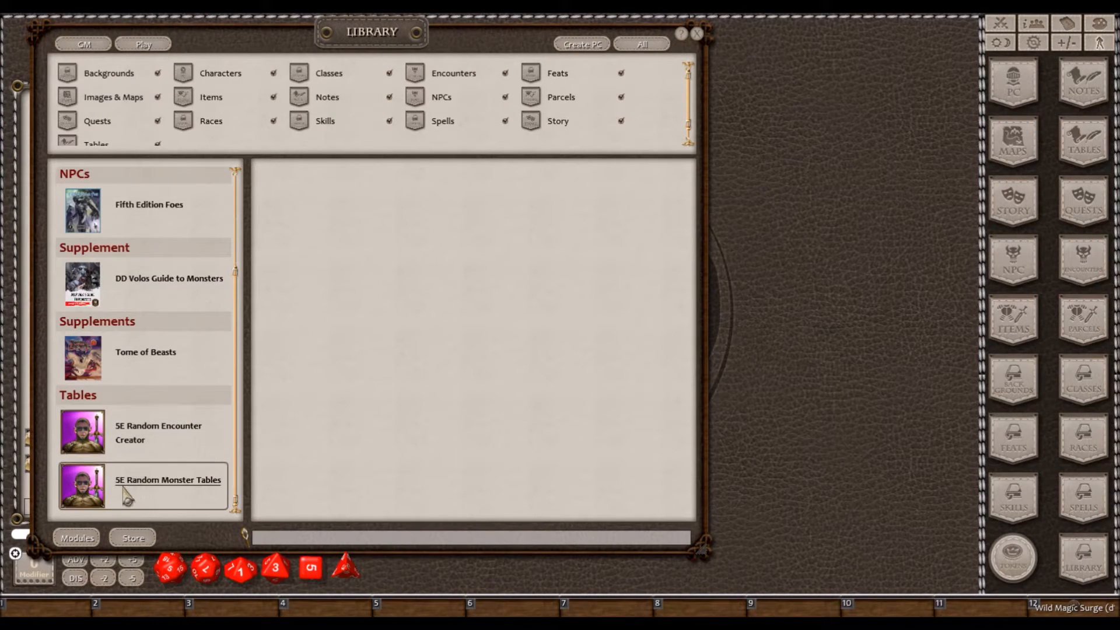
# Step: Open the 5E Random Encounter Creator module's story entries and view its Credits
pyautogui.click(154, 430)
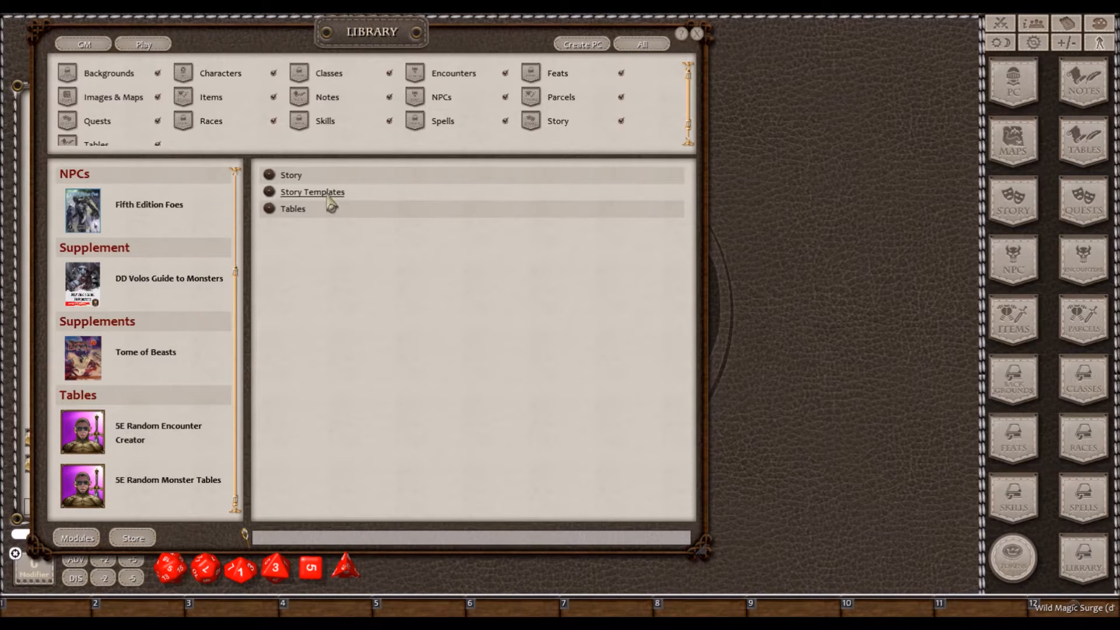
pyautogui.click(295, 177)
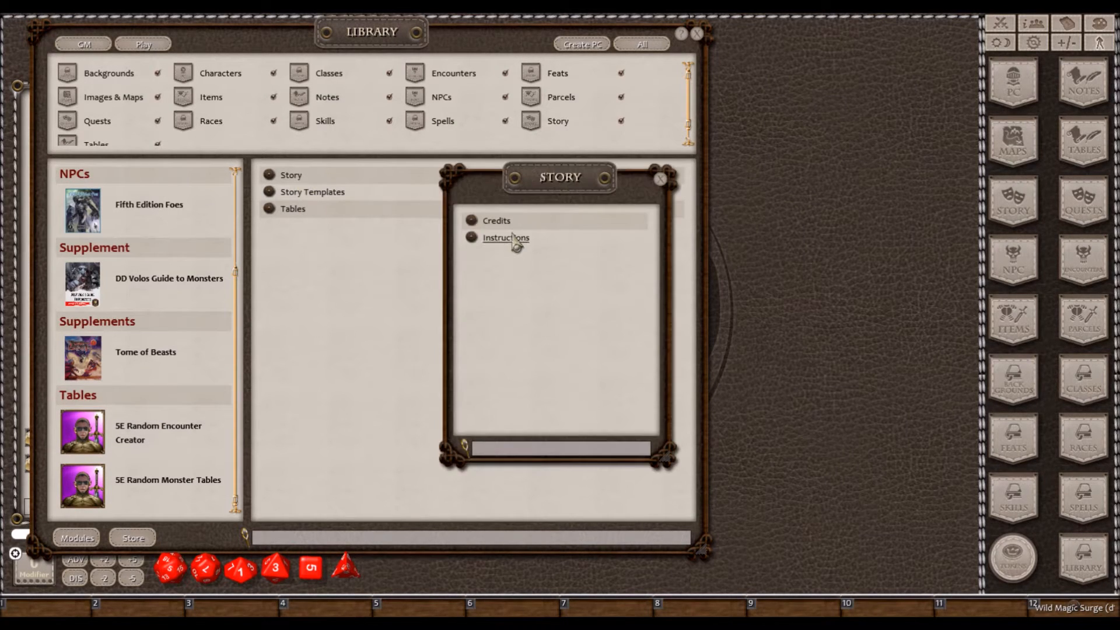
pyautogui.click(497, 220)
pyautogui.click(692, 95)
# Step: Read through the module's Instructions entry, including the supported monster book combinations, and close the story windows
pyautogui.click(498, 242)
pyautogui.scroll(-5, 609, 187)
pyautogui.scroll(-10, 609, 189)
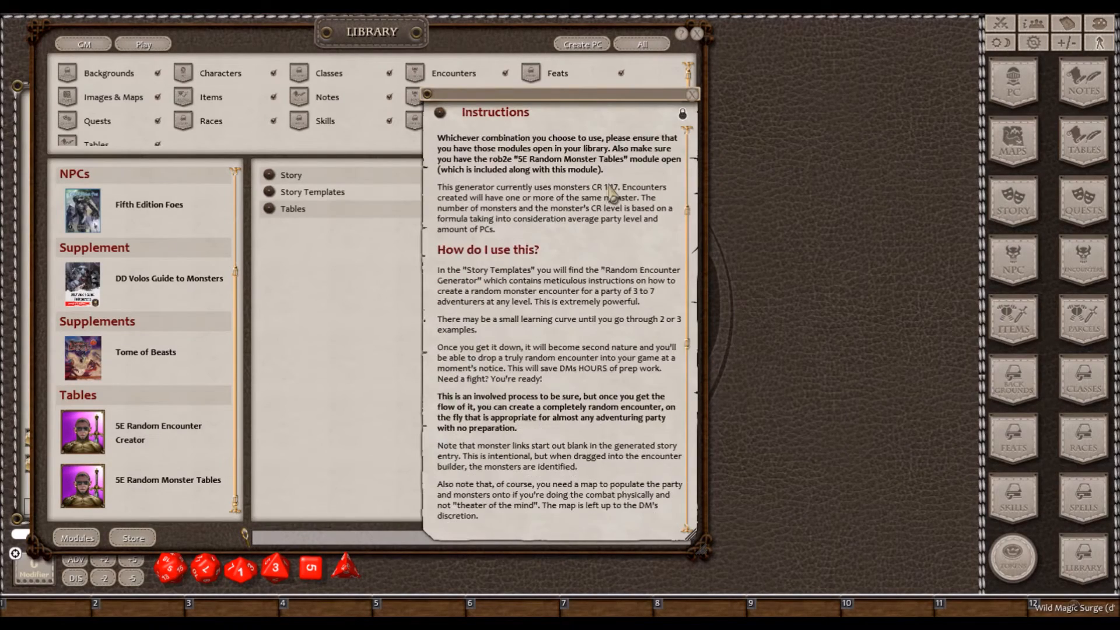
pyautogui.scroll(-3, 561, 221)
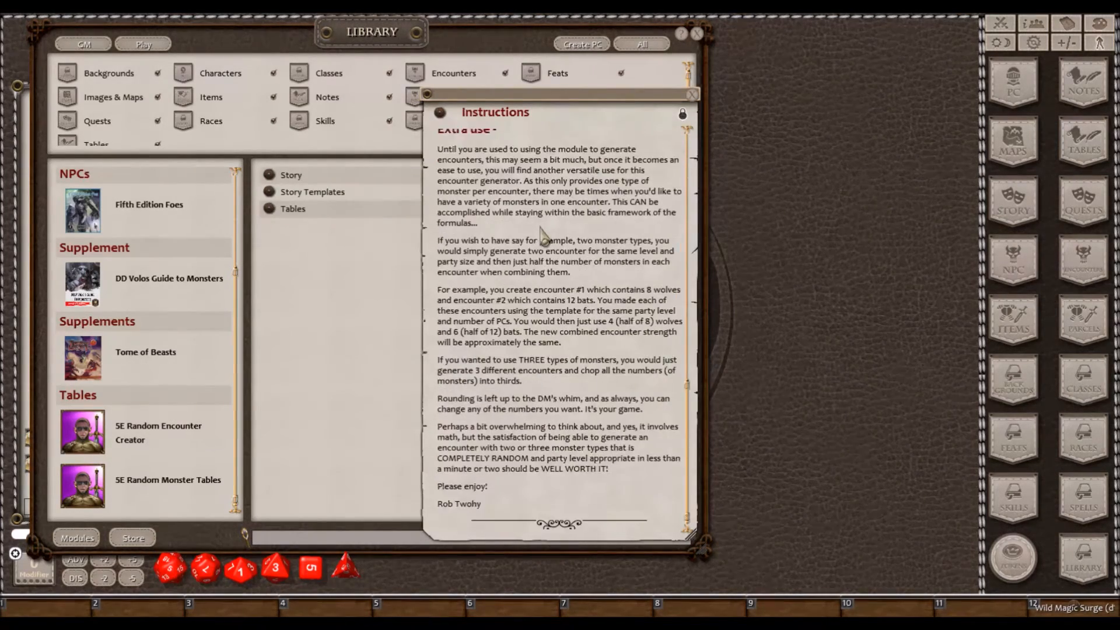
pyautogui.scroll(9, 516, 263)
pyautogui.scroll(5, 516, 262)
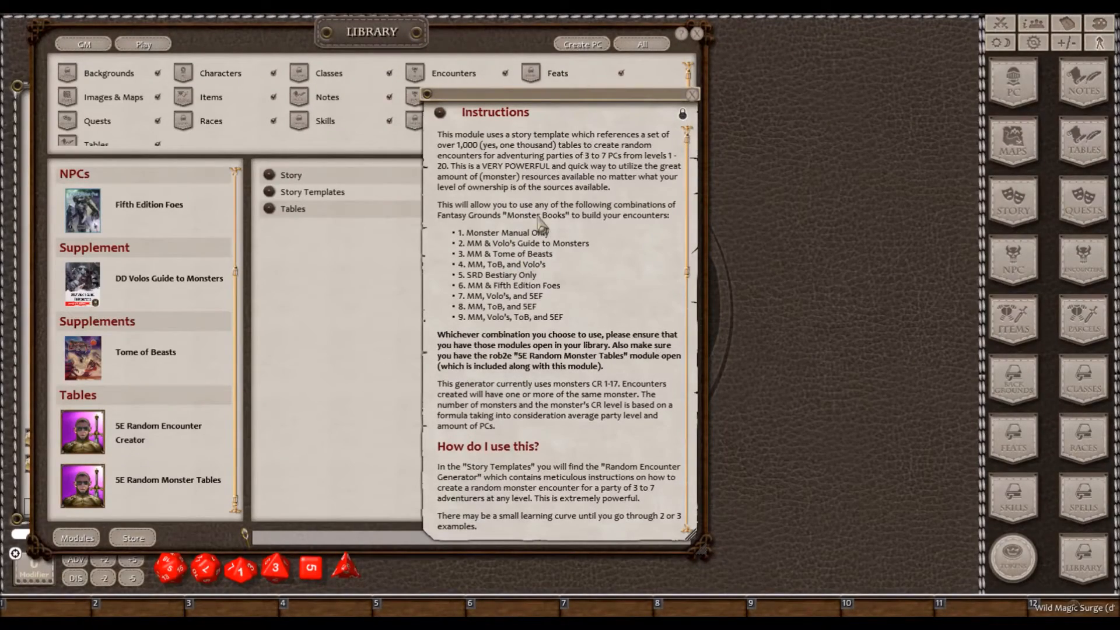
pyautogui.scroll(-3, 561, 177)
pyautogui.scroll(3, 563, 181)
pyautogui.click(693, 95)
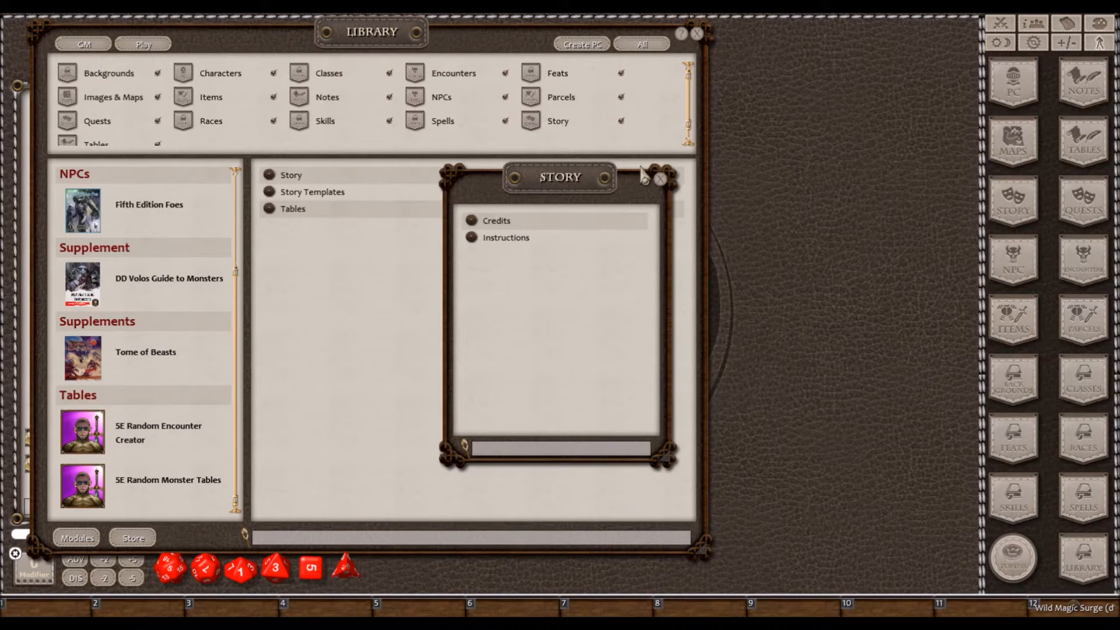
pyautogui.click(660, 180)
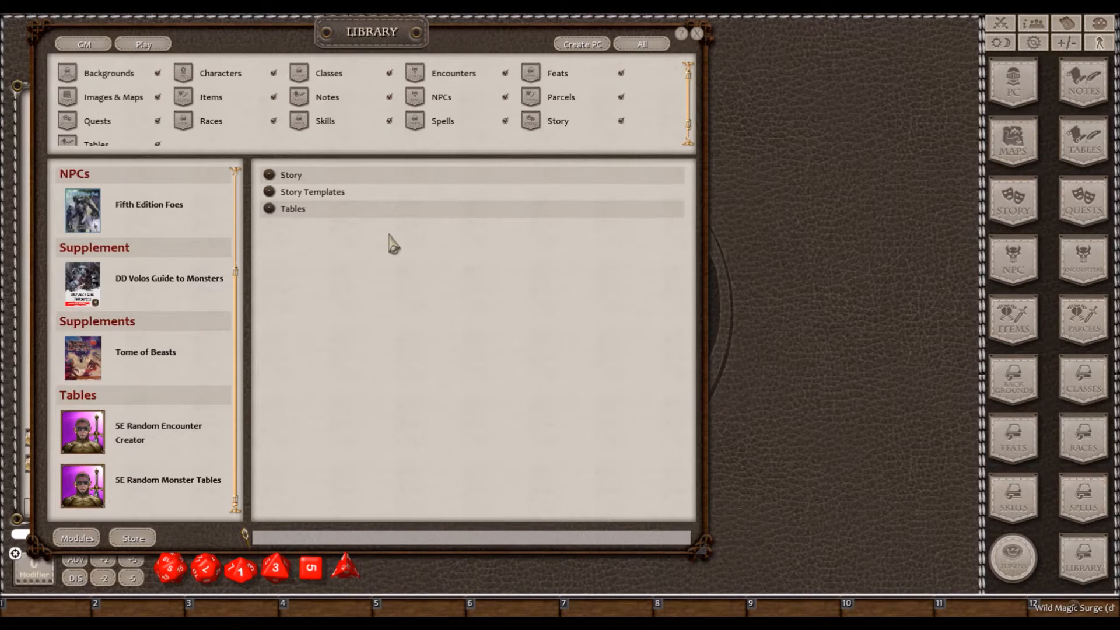
# Step: Open the Random Encounter Generator story template, unlock it and review its setup steps
pyautogui.click(331, 197)
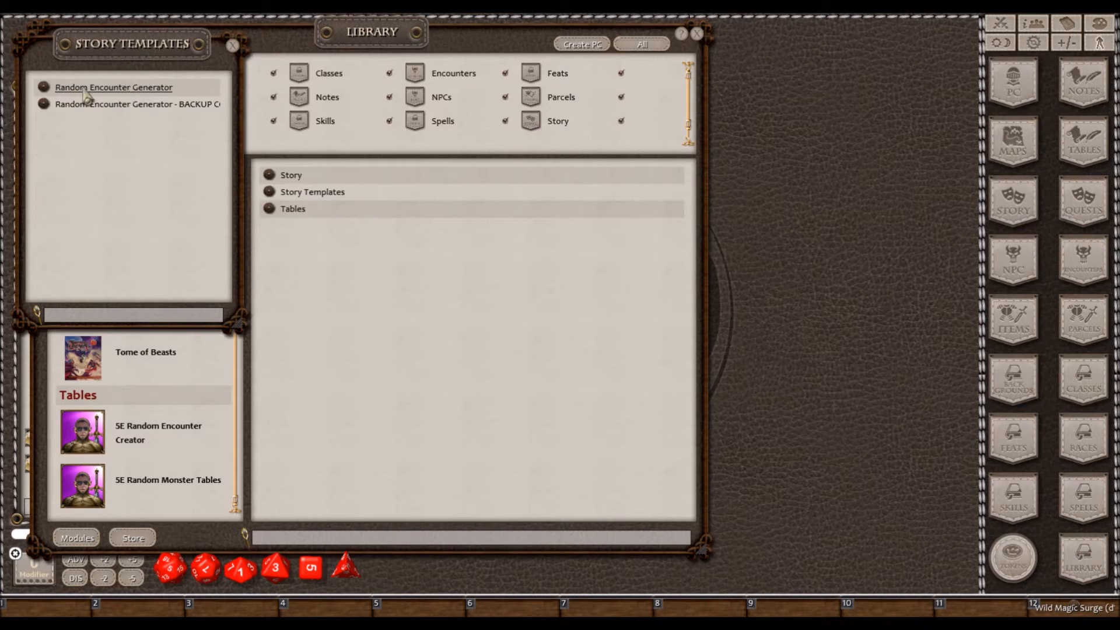
pyautogui.click(151, 88)
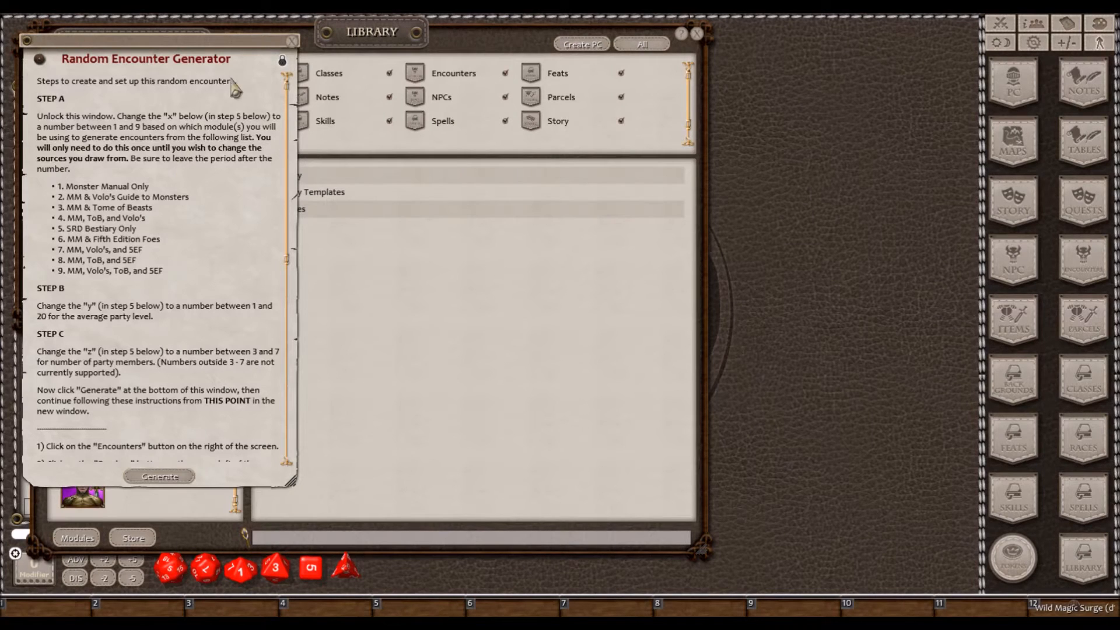
pyautogui.click(283, 61)
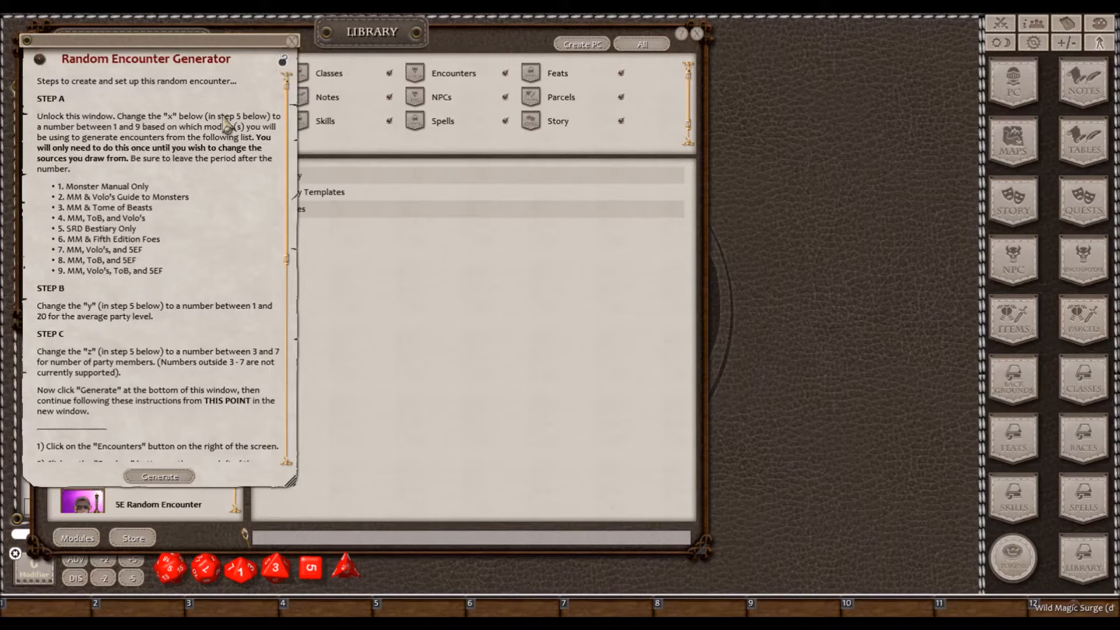
pyautogui.scroll(-6, 224, 123)
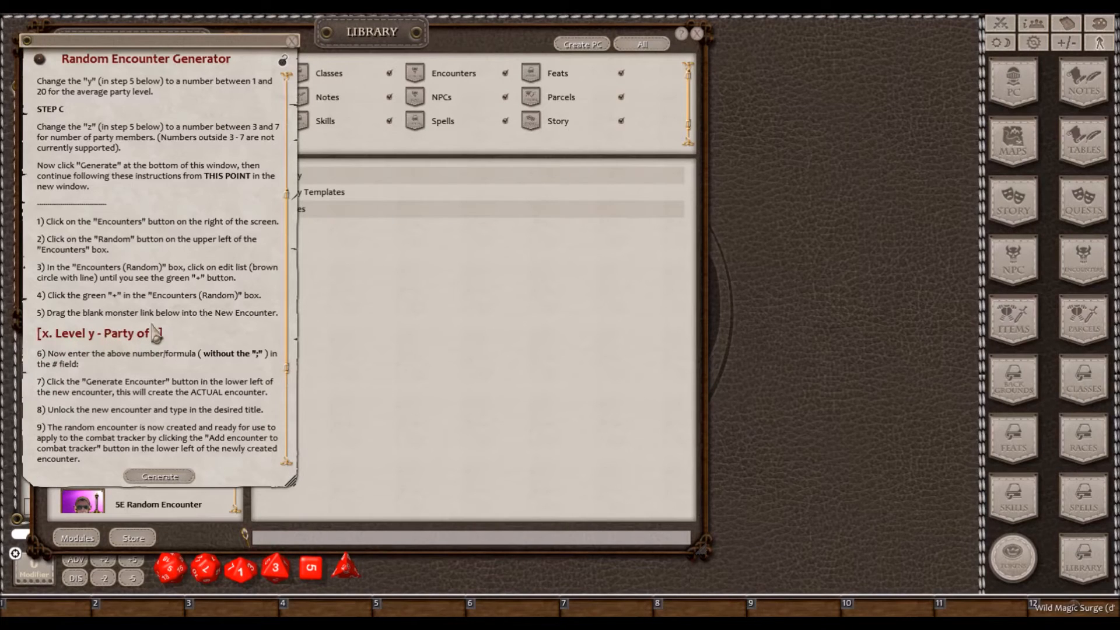
pyautogui.scroll(6, 237, 247)
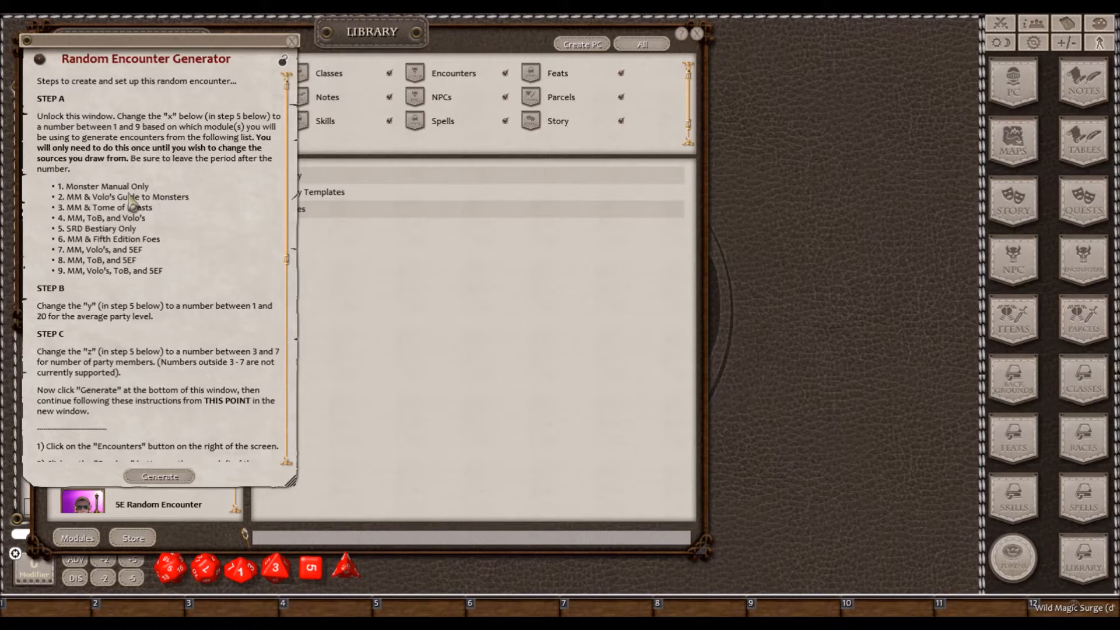
# Step: Check the library contents of Volo's Guide to Monsters, Fifth Edition Foes and Tome of Beasts, and close the library
pyautogui.moveTo(150, 42); pyautogui.dragTo(355, 53)
pyautogui.click(138, 362)
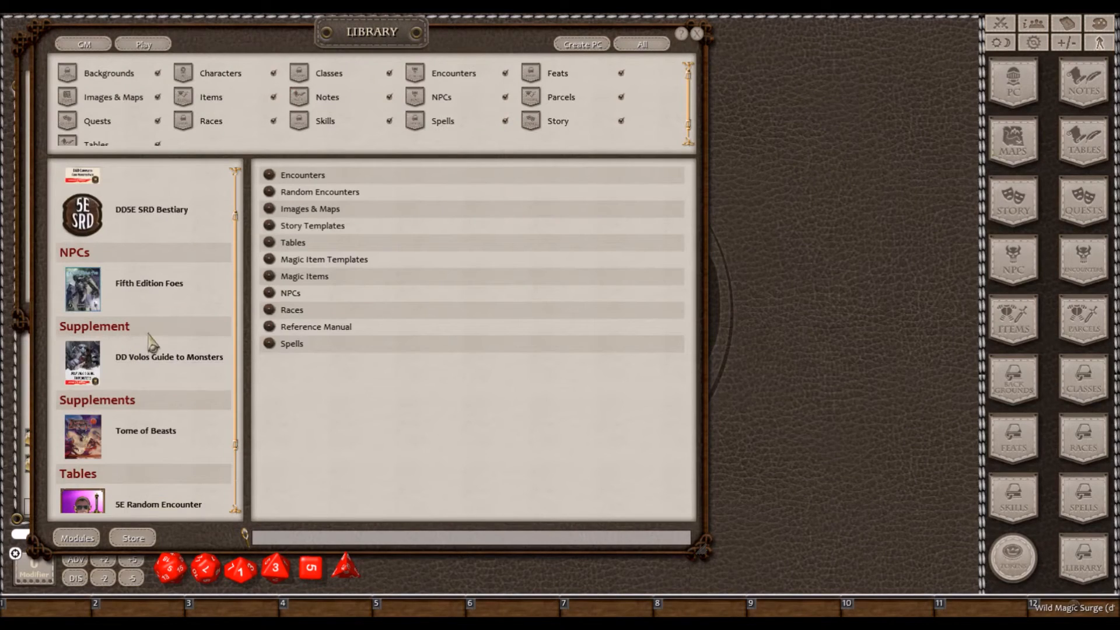
pyautogui.click(145, 293)
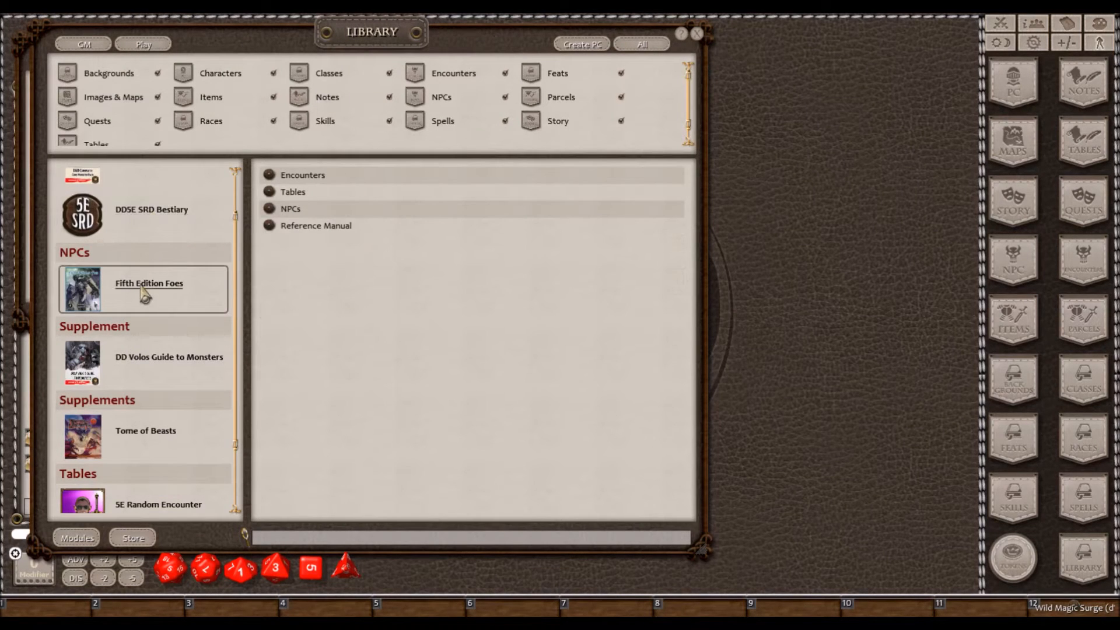
pyautogui.scroll(-3, 146, 327)
pyautogui.click(153, 365)
pyautogui.scroll(5, 147, 351)
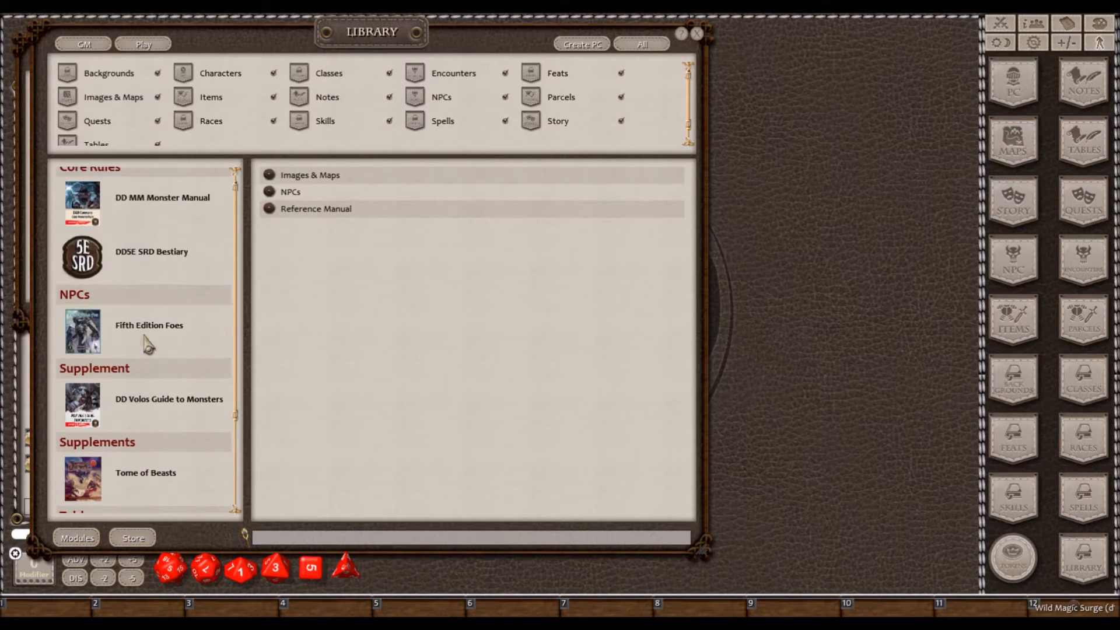
pyautogui.scroll(-3, 146, 280)
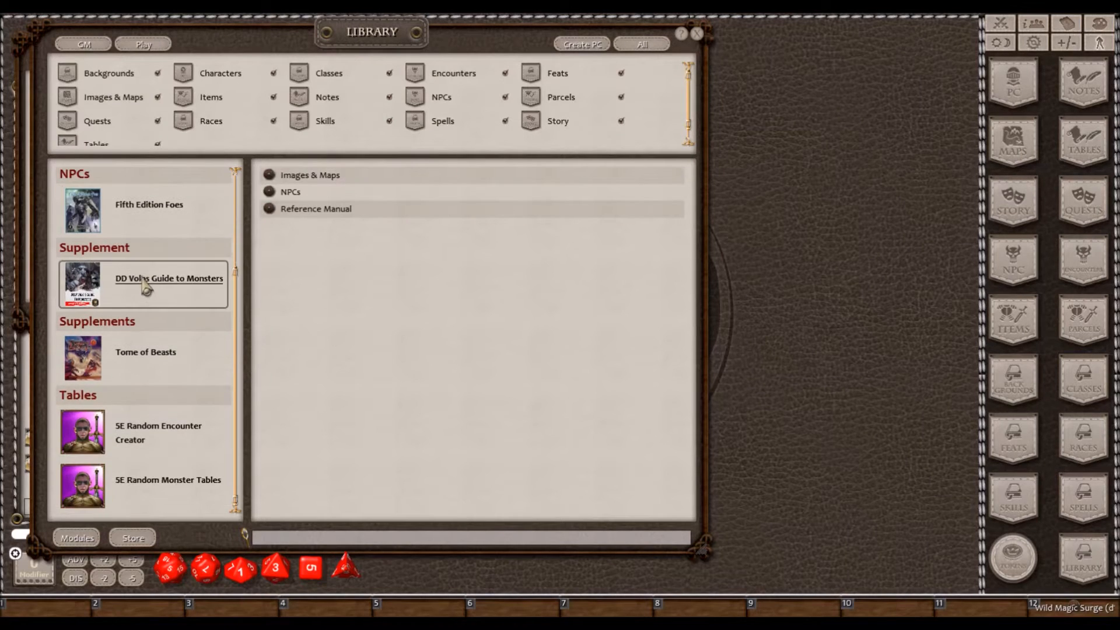
pyautogui.scroll(4, 146, 282)
pyautogui.click(698, 33)
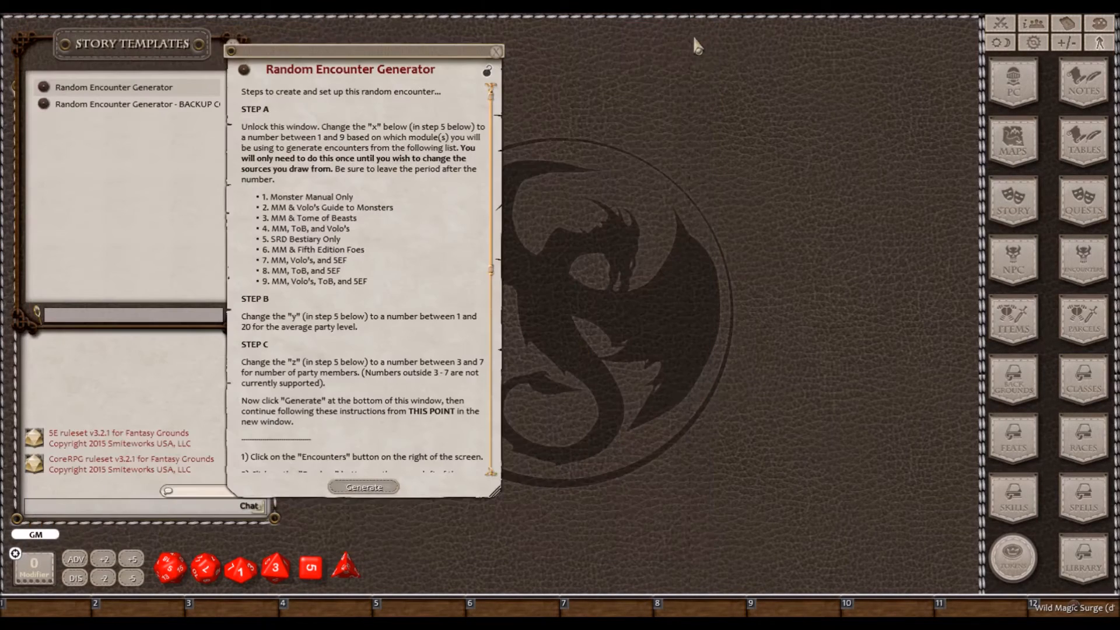
# Step: Replace the x in the template's step 5 line with 9 to draw from MM, Volo's, ToB and 5EF
pyautogui.moveTo(321, 61); pyautogui.dragTo(184, 67)
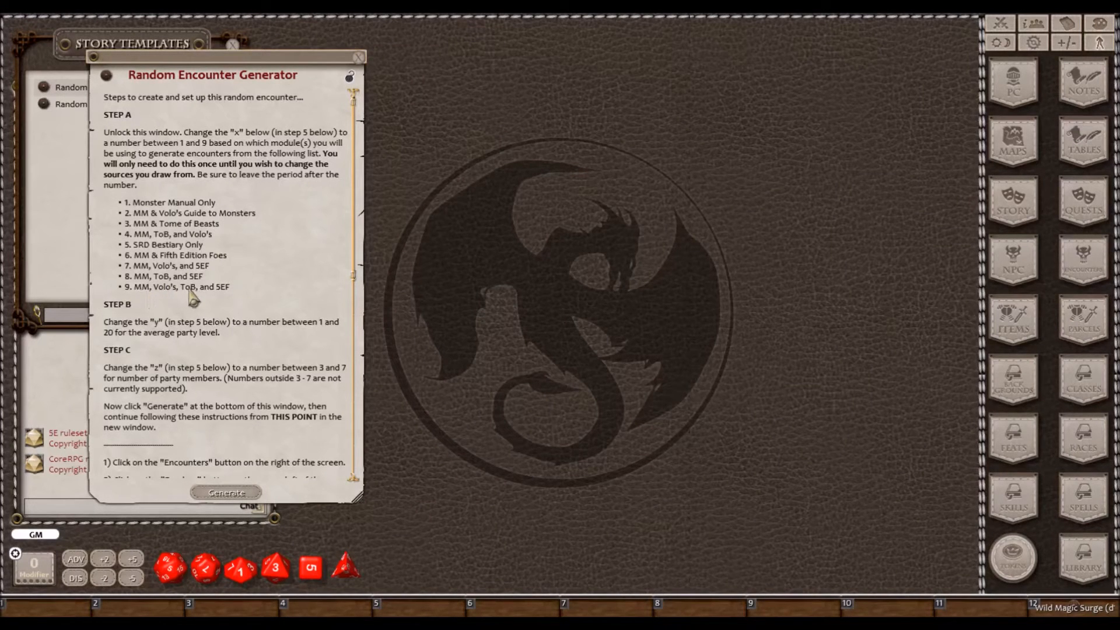
pyautogui.scroll(-8, 204, 257)
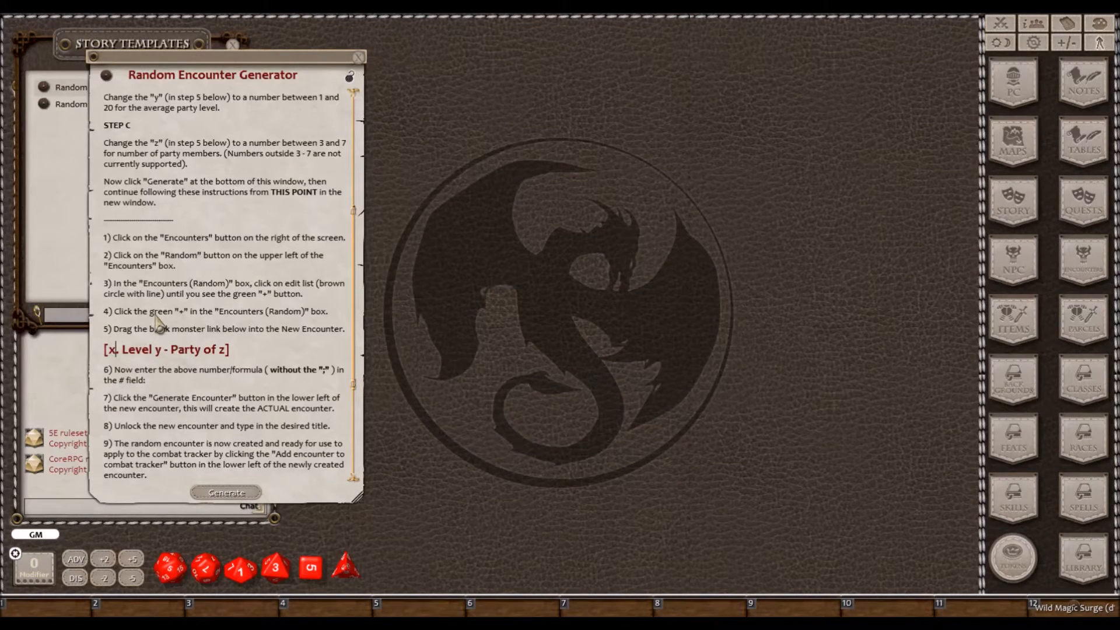
pyautogui.press('BackSpace')
pyautogui.write('9')
# Step: Set the average party level in the template's step 5 line to 5
pyautogui.scroll(5, 201, 285)
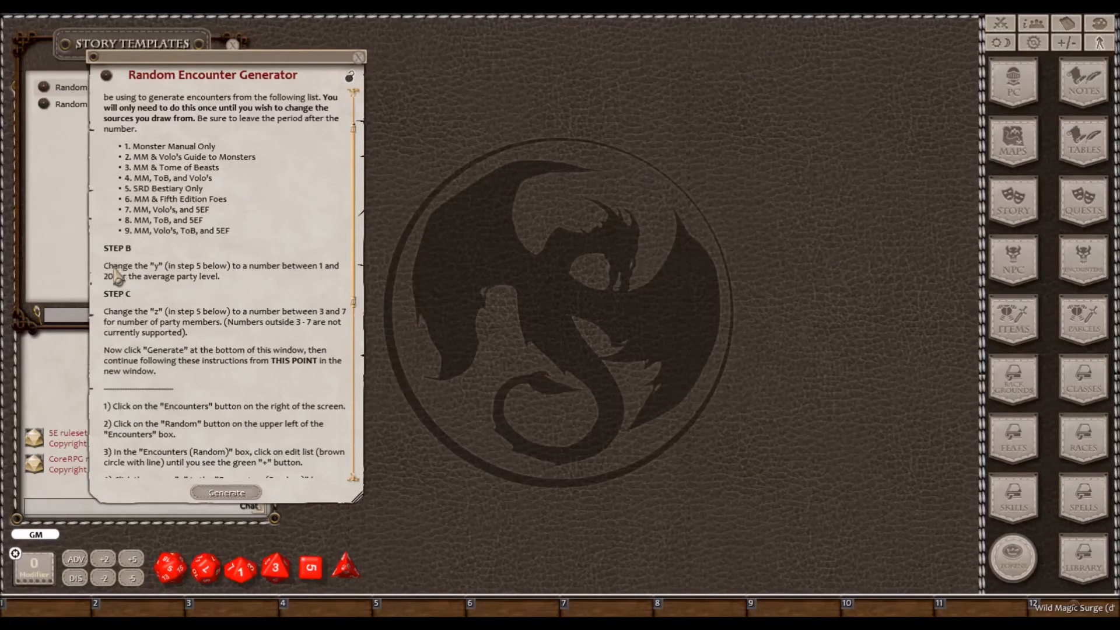
pyautogui.scroll(-4, 282, 273)
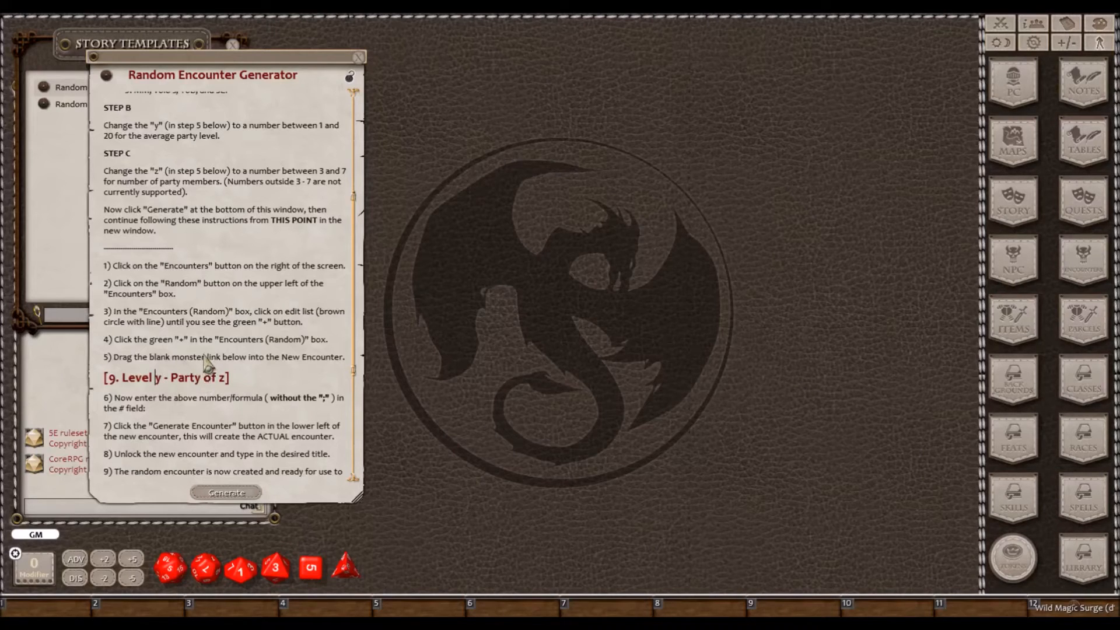
pyautogui.press('Delete')
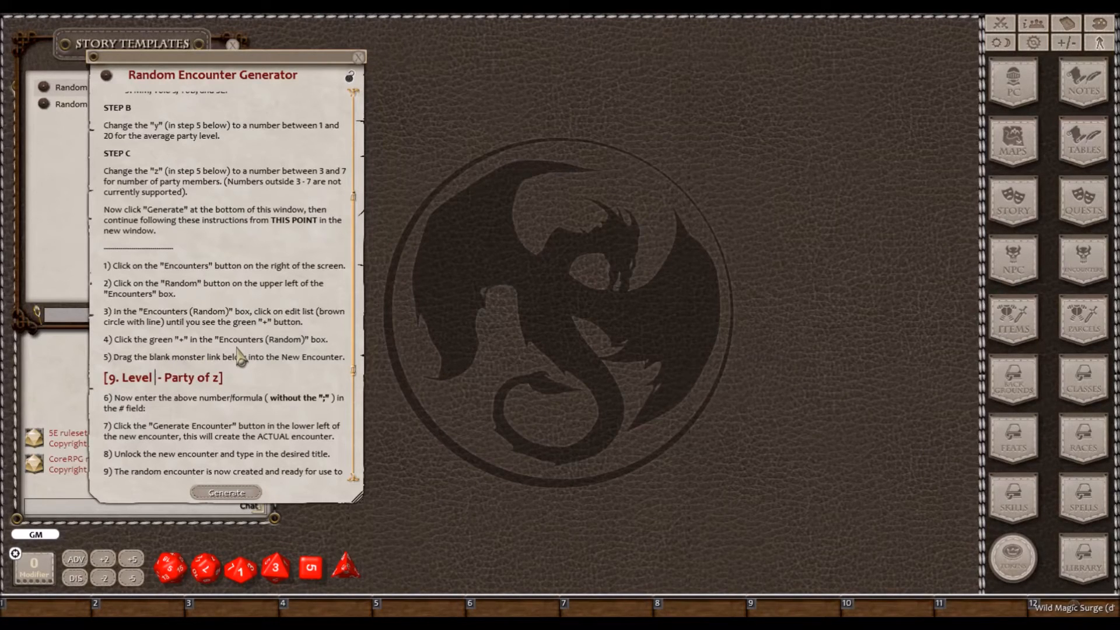
pyautogui.write('5')
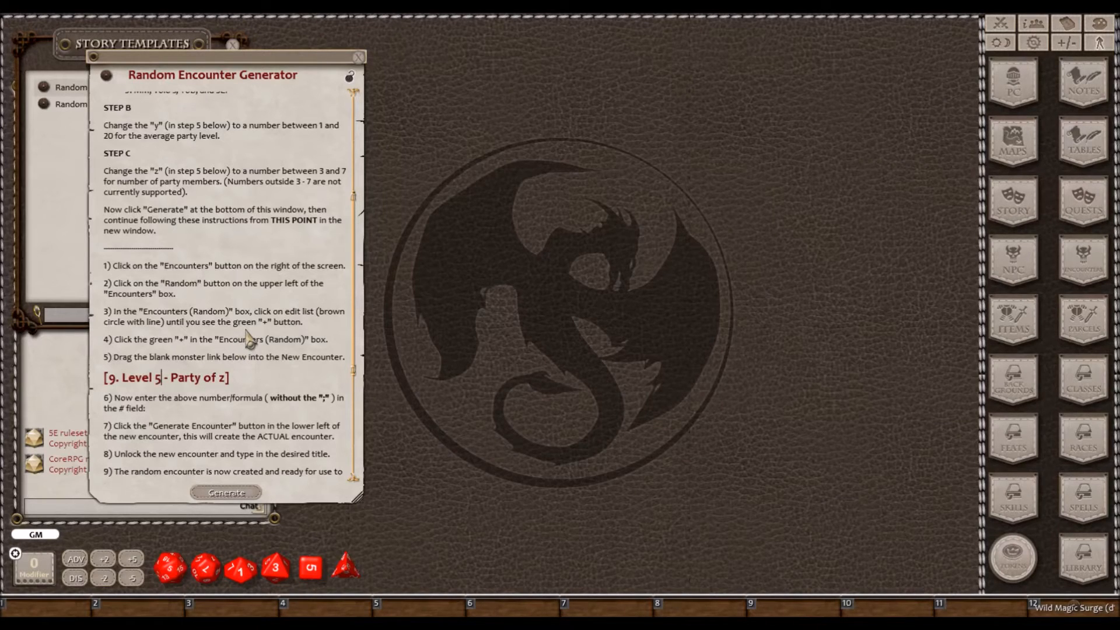
# Step: Set the number of party members in the template's step 5 line to 7
pyautogui.scroll(3, 248, 337)
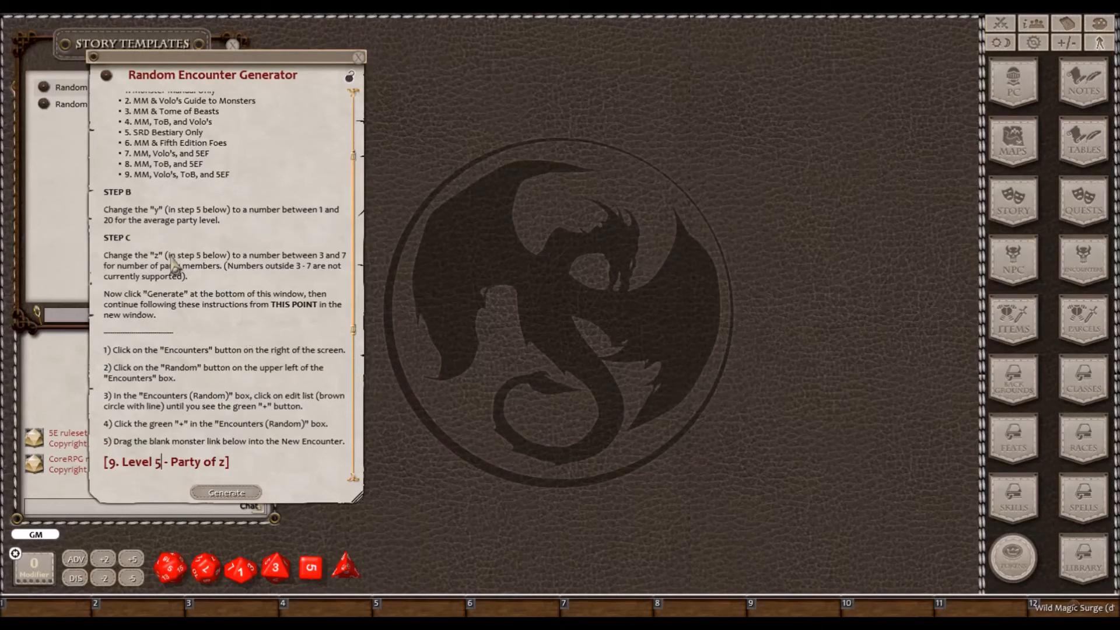
pyautogui.scroll(-3, 174, 265)
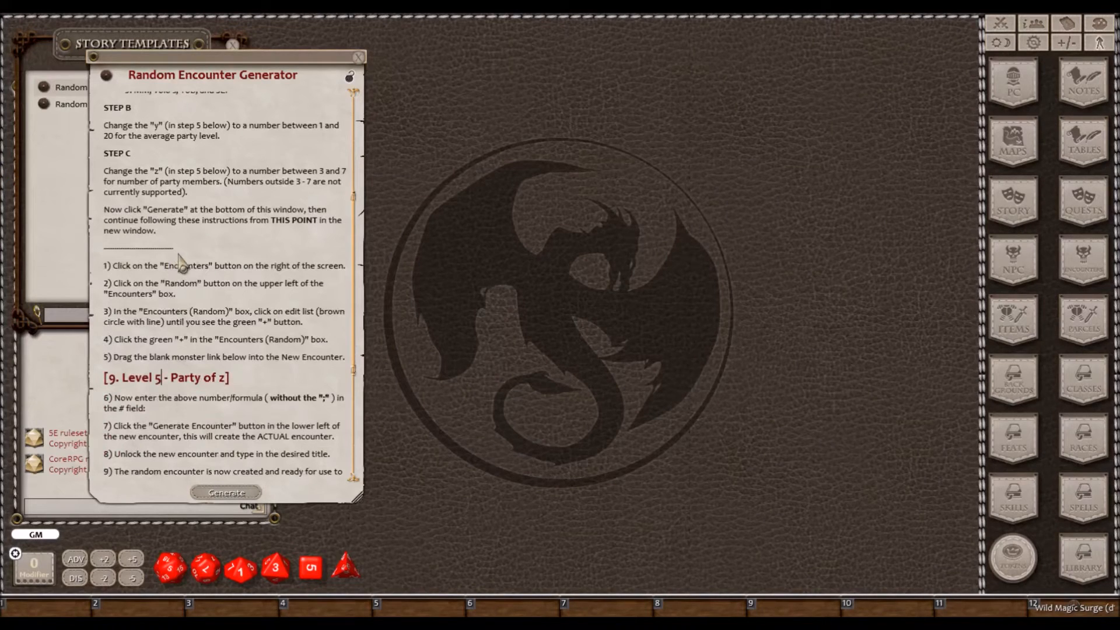
pyautogui.click(226, 377)
# Step: Generate the story entry from the template and place its window beside the template
pyautogui.scroll(5, 274, 302)
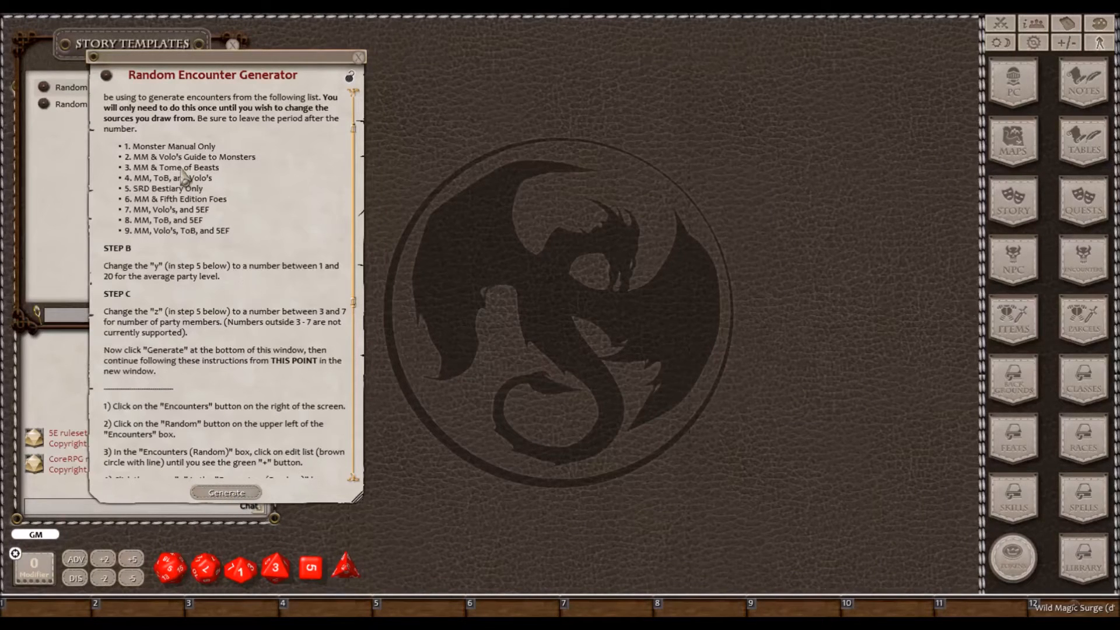
pyautogui.scroll(-1, 245, 157)
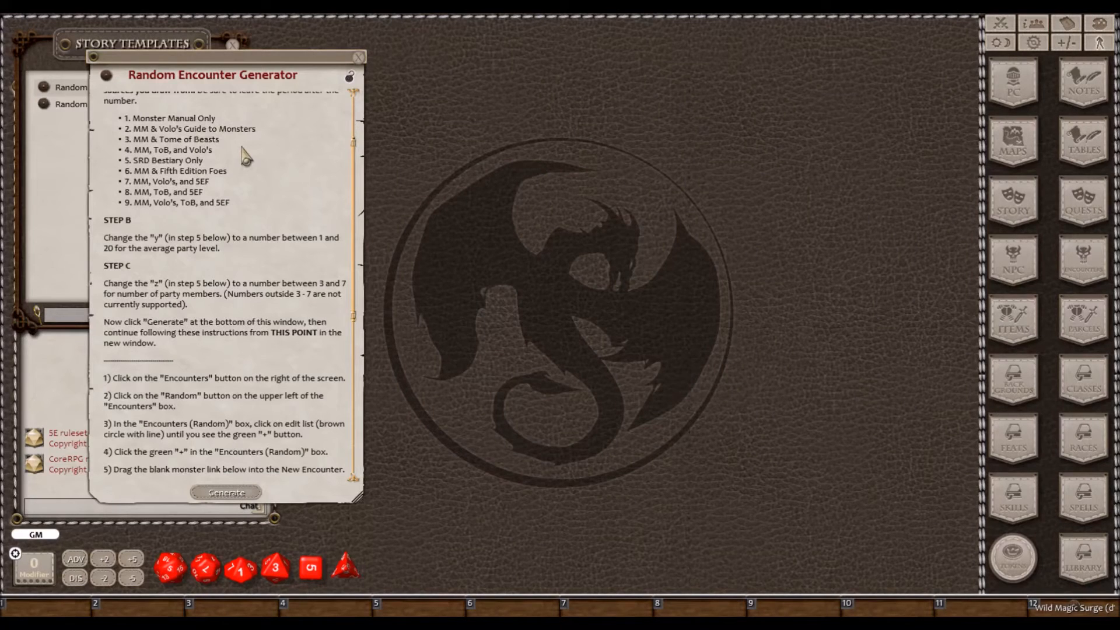
pyautogui.click(225, 493)
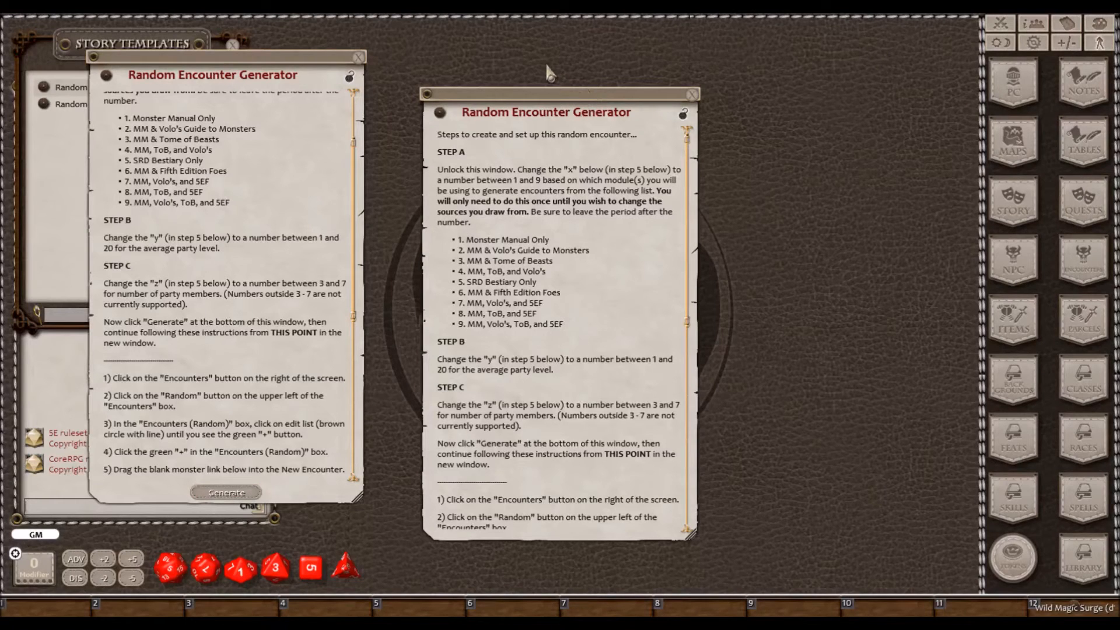
pyautogui.moveTo(554, 98); pyautogui.dragTo(538, 63)
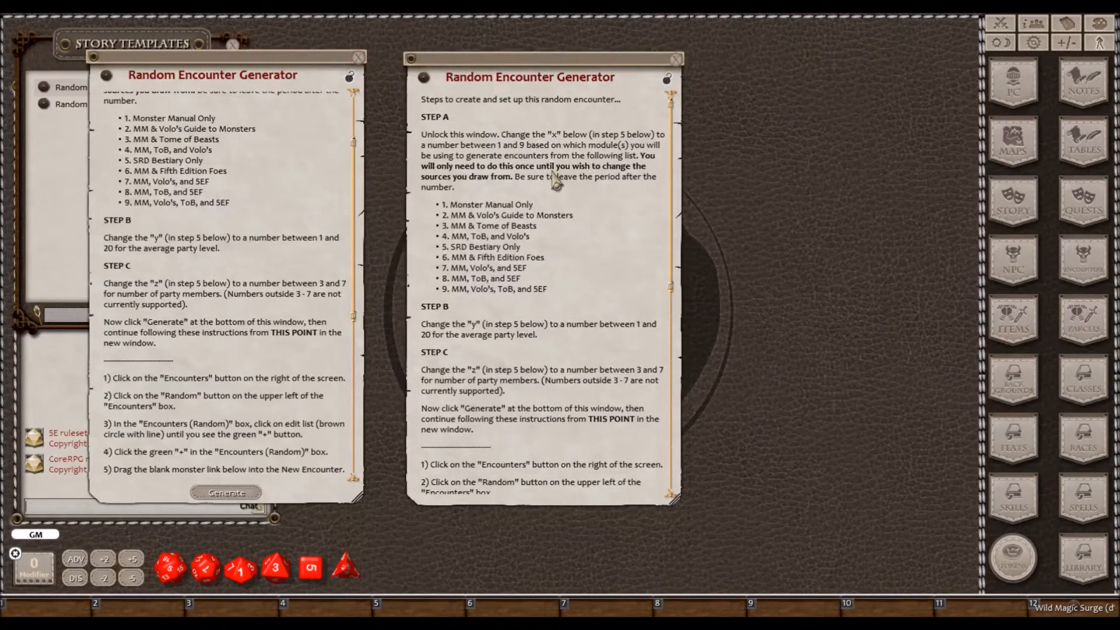
# Step: Follow the generated entry's numbered steps to open the random encounters list and turn on its list editing
pyautogui.scroll(-1, 315, 251)
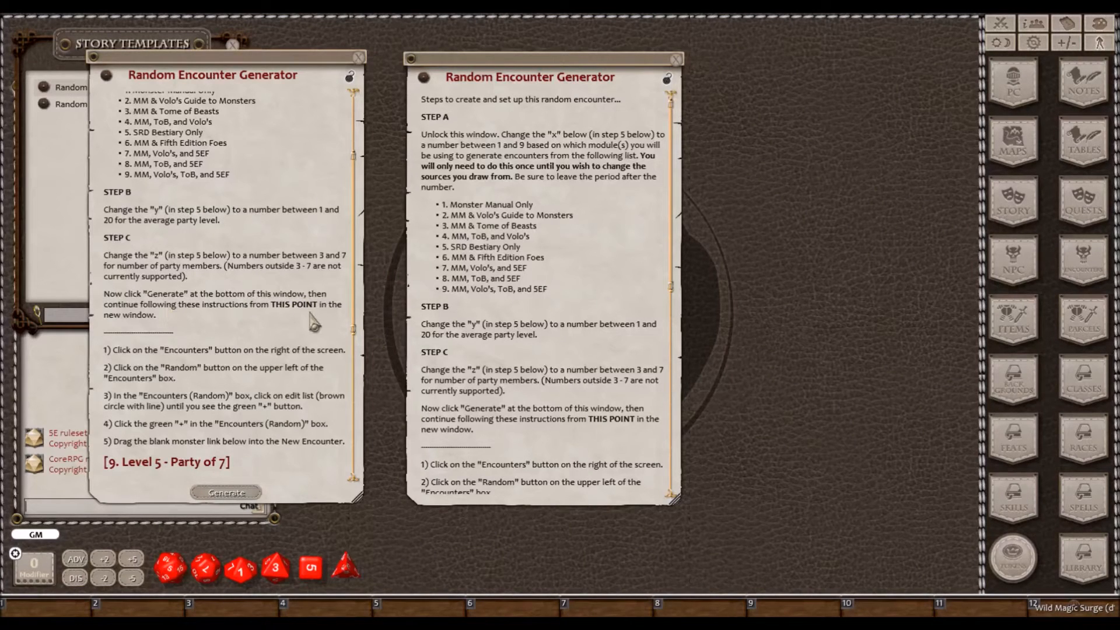
pyautogui.scroll(-4, 514, 224)
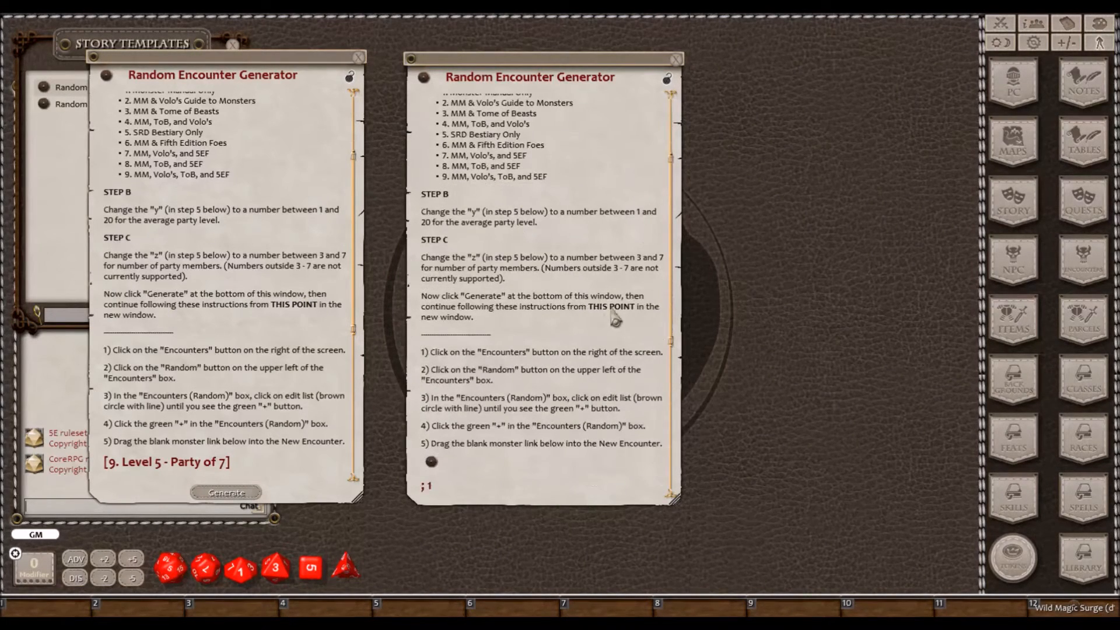
pyautogui.scroll(-2, 490, 251)
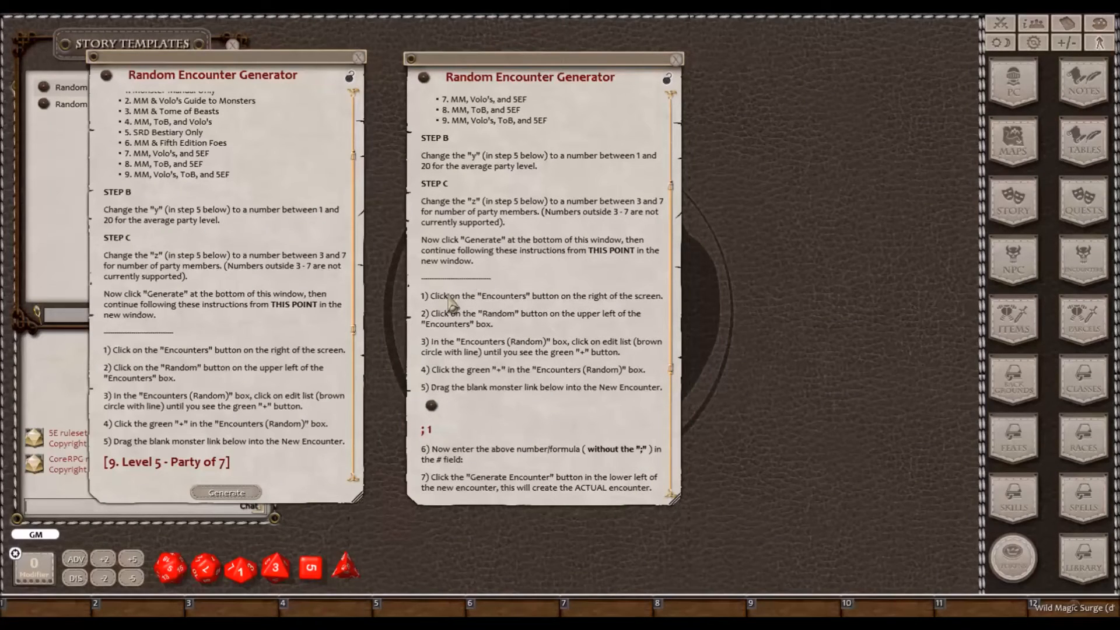
pyautogui.click(1090, 275)
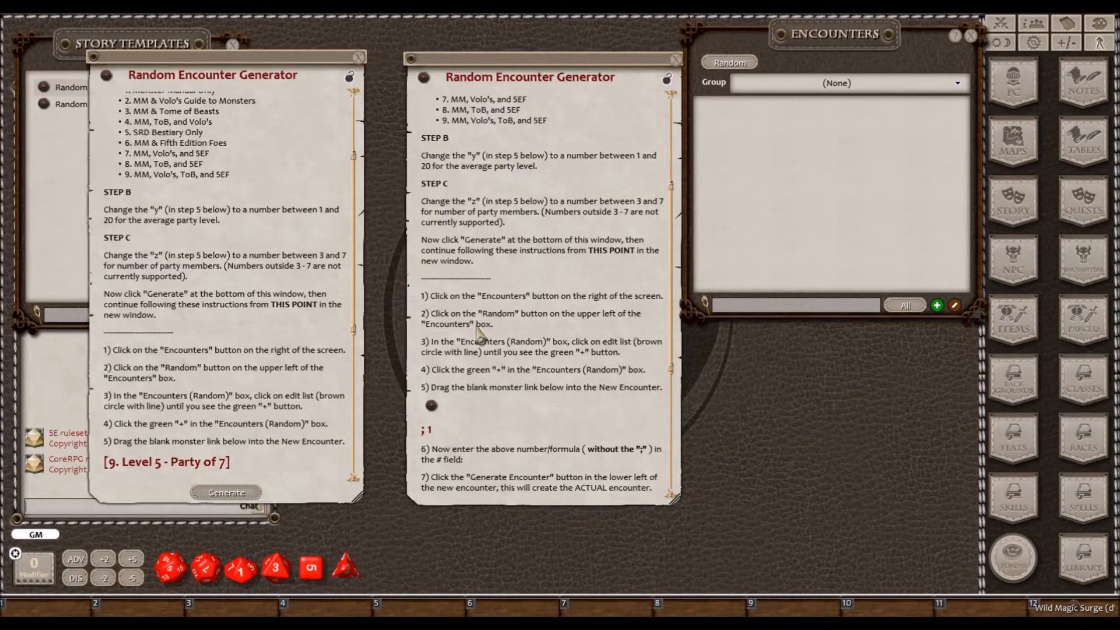
pyautogui.click(737, 63)
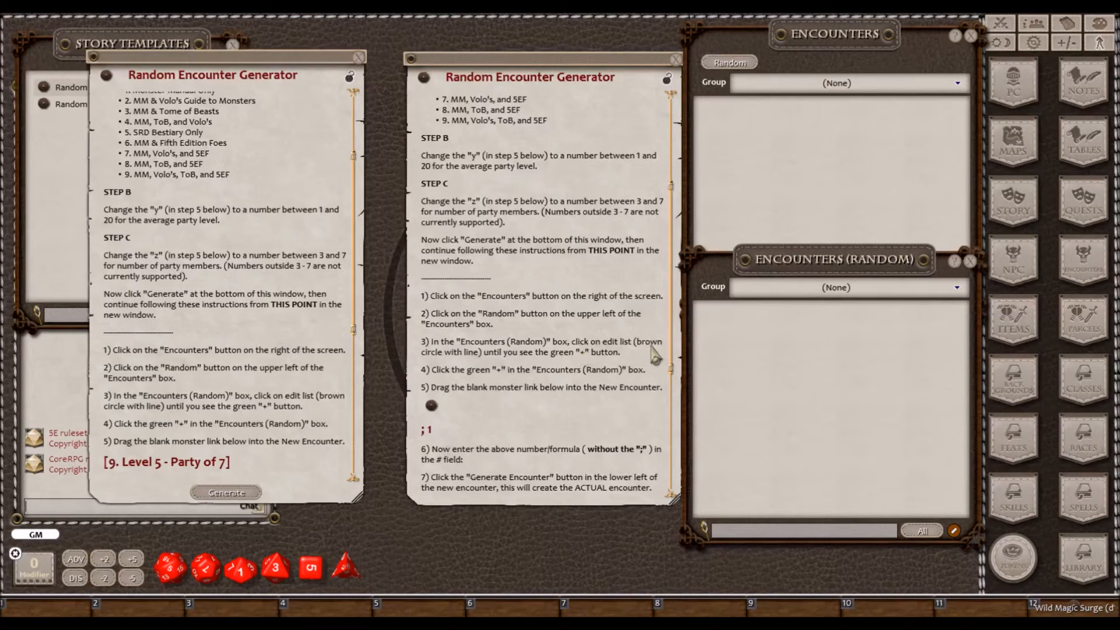
pyautogui.click(954, 531)
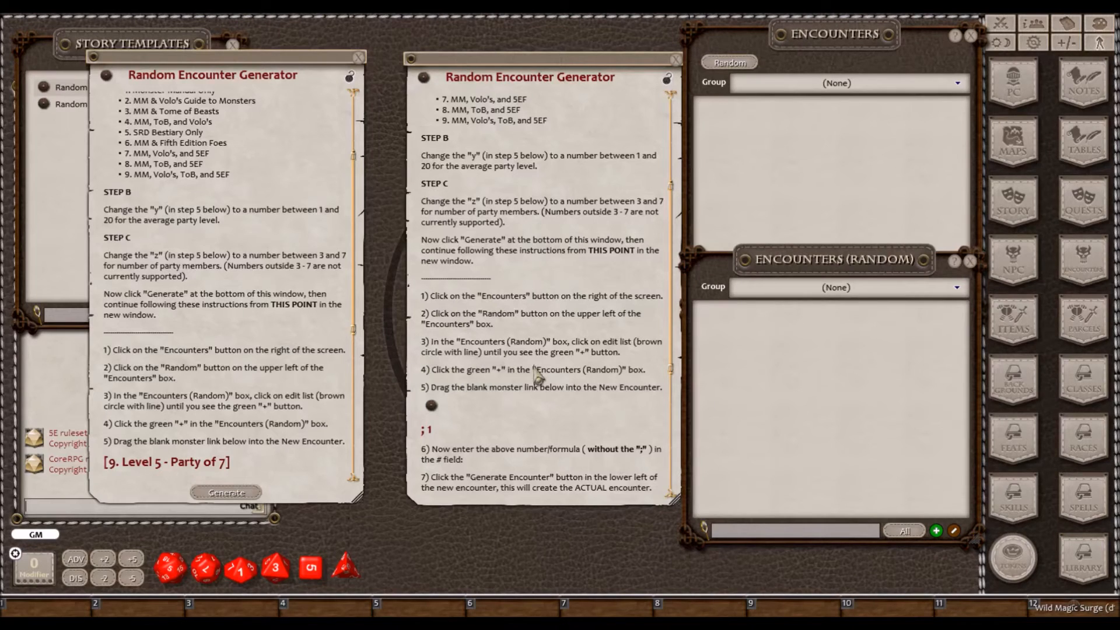
# Step: Create a new random encounter, place its window over the encounter lists, and add the generated entry's blank monster link to it
pyautogui.click(936, 531)
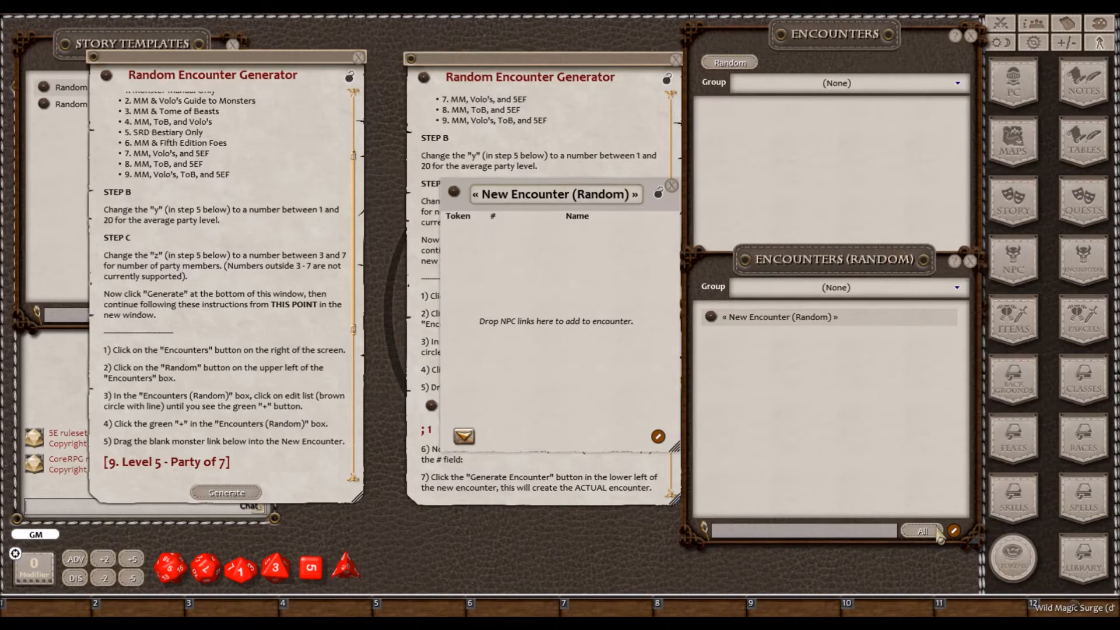
pyautogui.moveTo(563, 218); pyautogui.dragTo(846, 188)
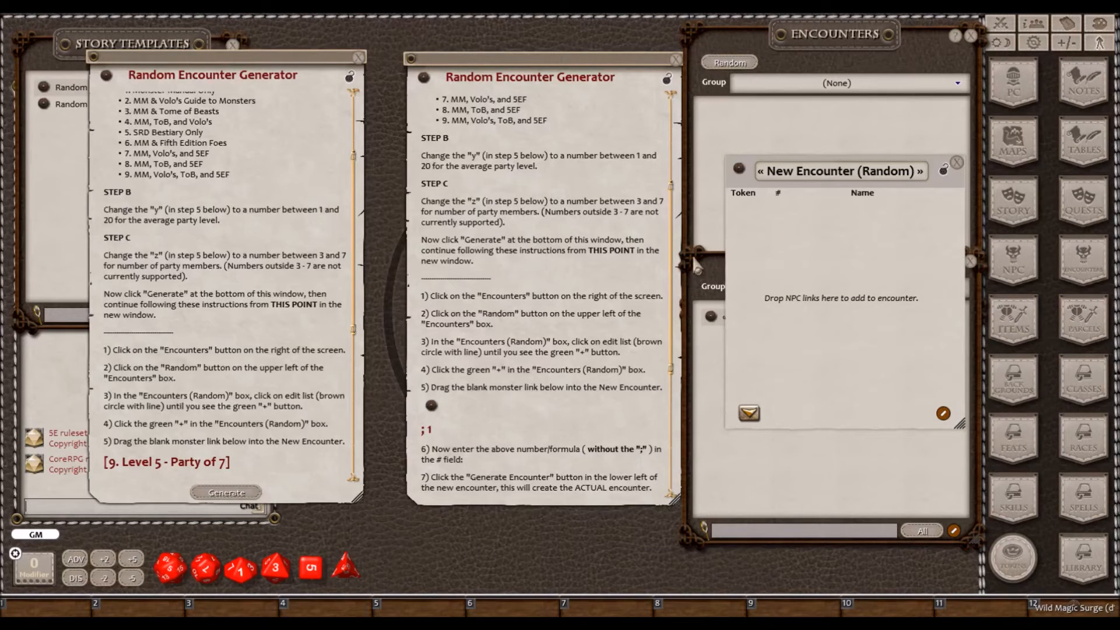
pyautogui.scroll(-1, 557, 271)
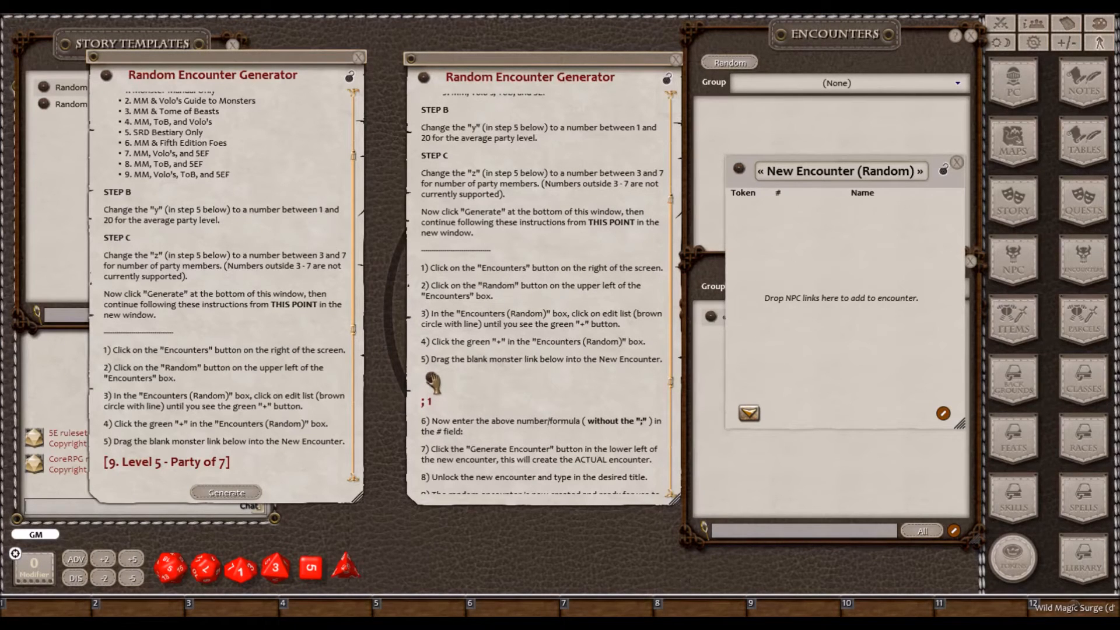
pyautogui.moveTo(432, 382); pyautogui.dragTo(847, 273)
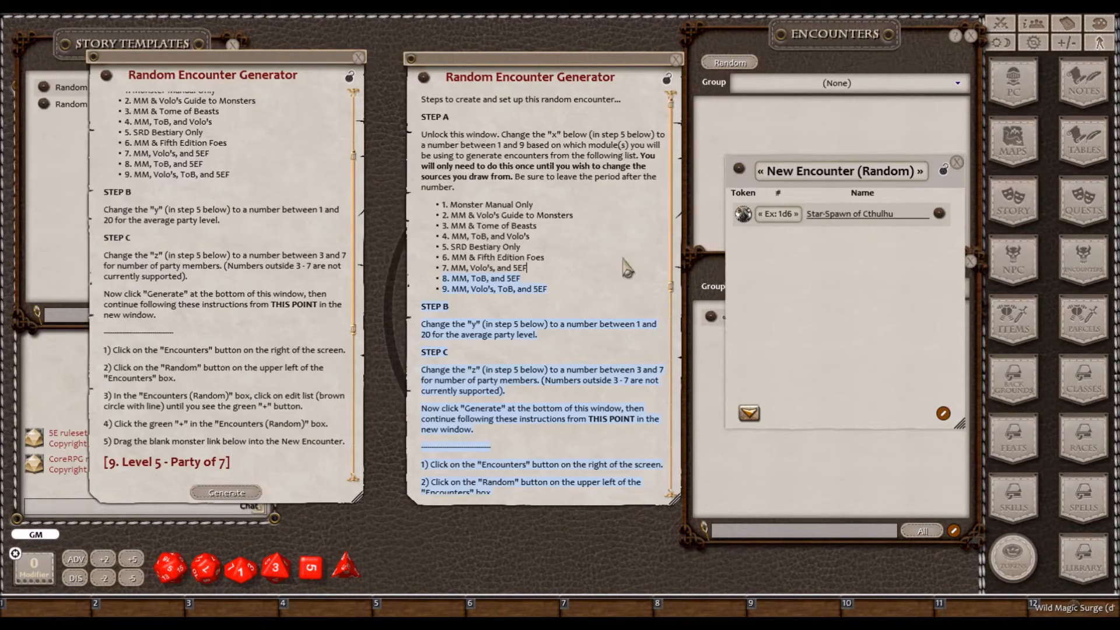
# Step: Set the quantity of Star-Spawn of Cthulhu in the random encounter to 1, as given in the generated story entry
pyautogui.scroll(-2, 594, 265)
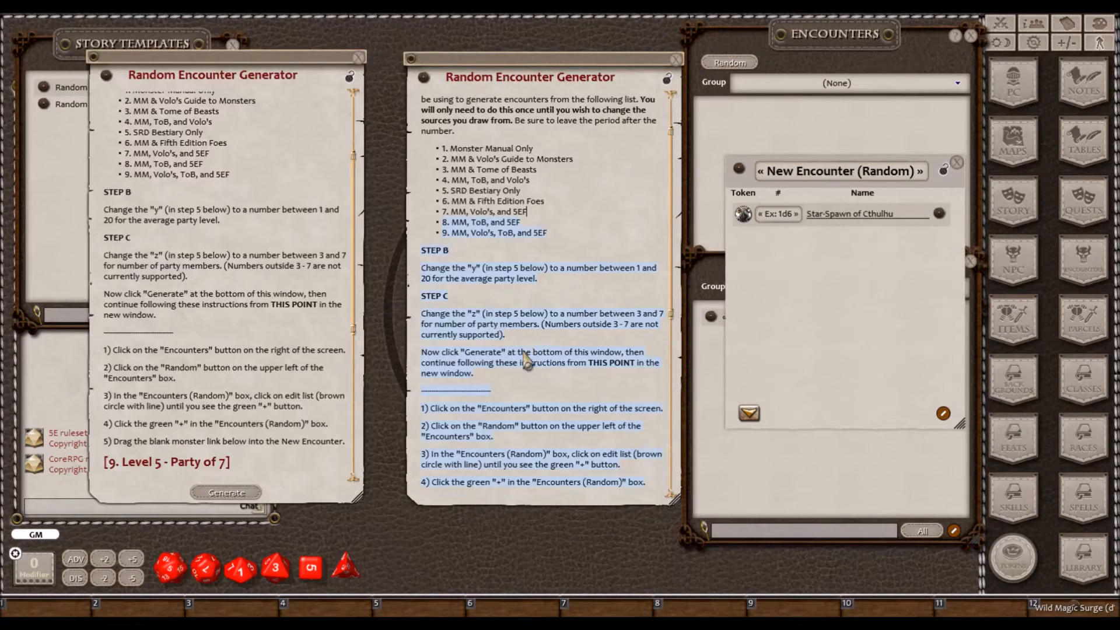
pyautogui.scroll(-7, 528, 359)
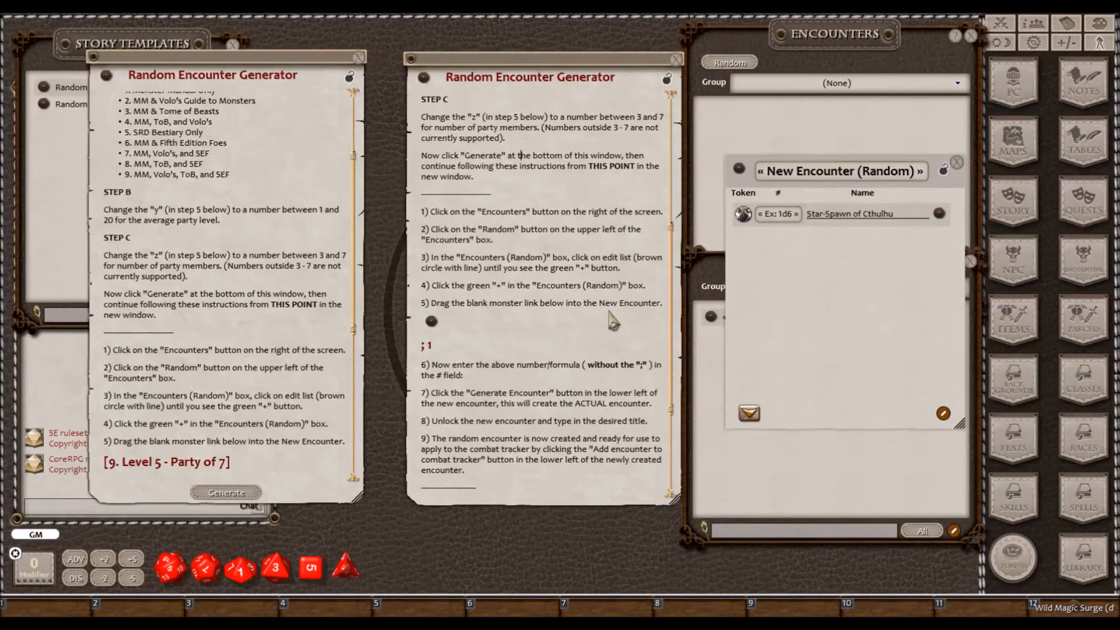
pyautogui.click(432, 346)
pyautogui.click(796, 219)
pyautogui.scroll(-1, 605, 354)
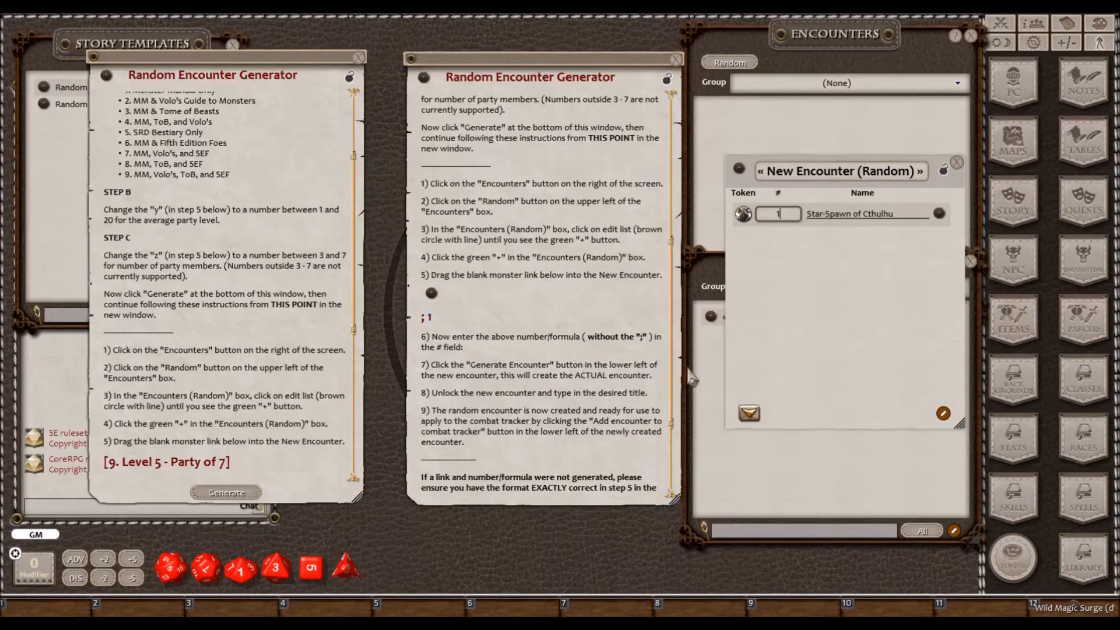
# Step: Generate the actual encounter from the random encounter, unlock it, and title it "whatever"
pyautogui.click(750, 414)
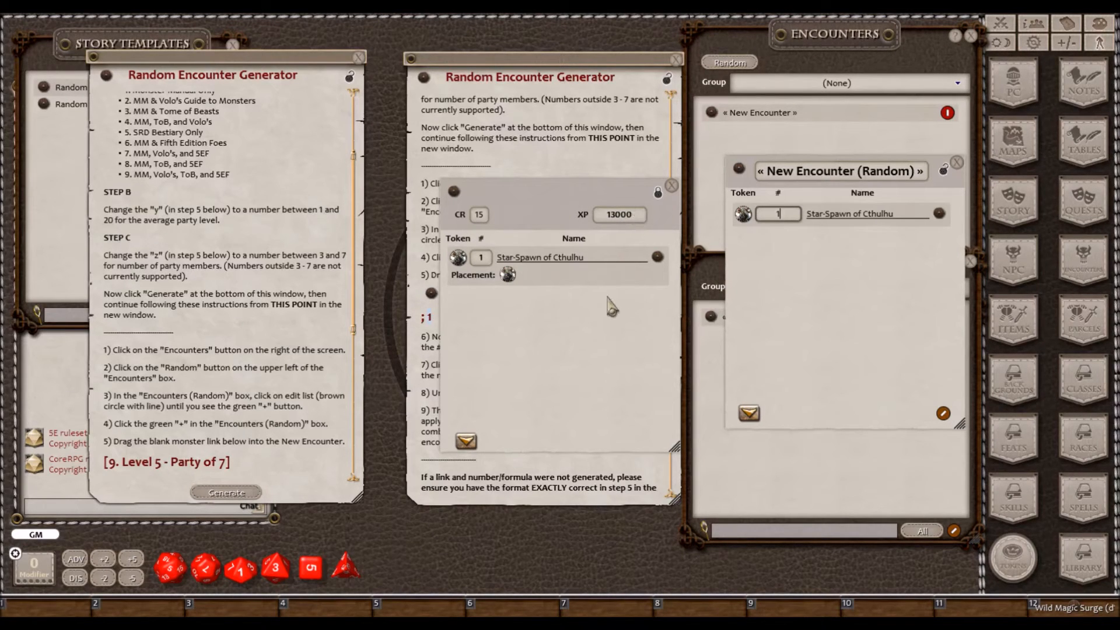
pyautogui.click(658, 194)
pyautogui.click(576, 197)
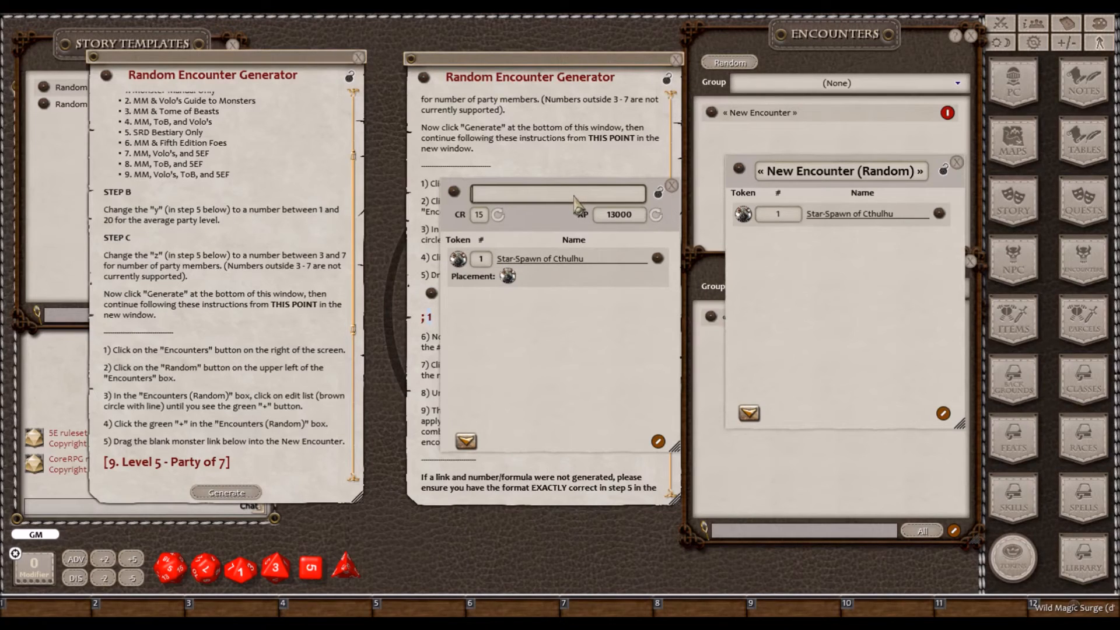
pyautogui.write('whatever')
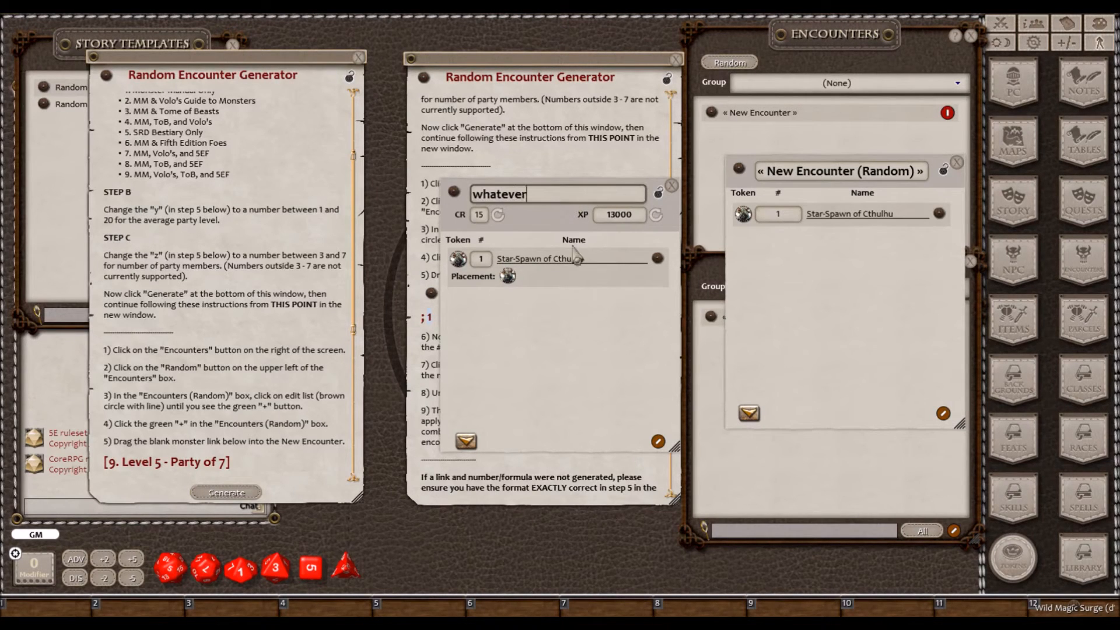
# Step: Add the "whatever" encounter to the combat tracker and set its Star-Spawn of Cthulhu quantity to 4
pyautogui.click(467, 442)
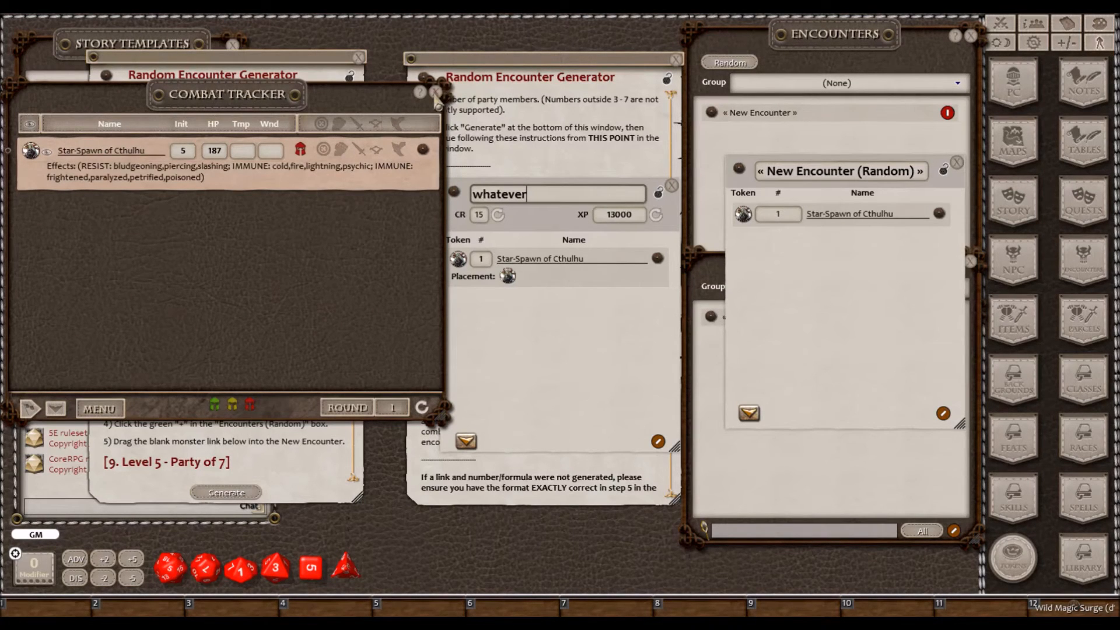
pyautogui.click(435, 92)
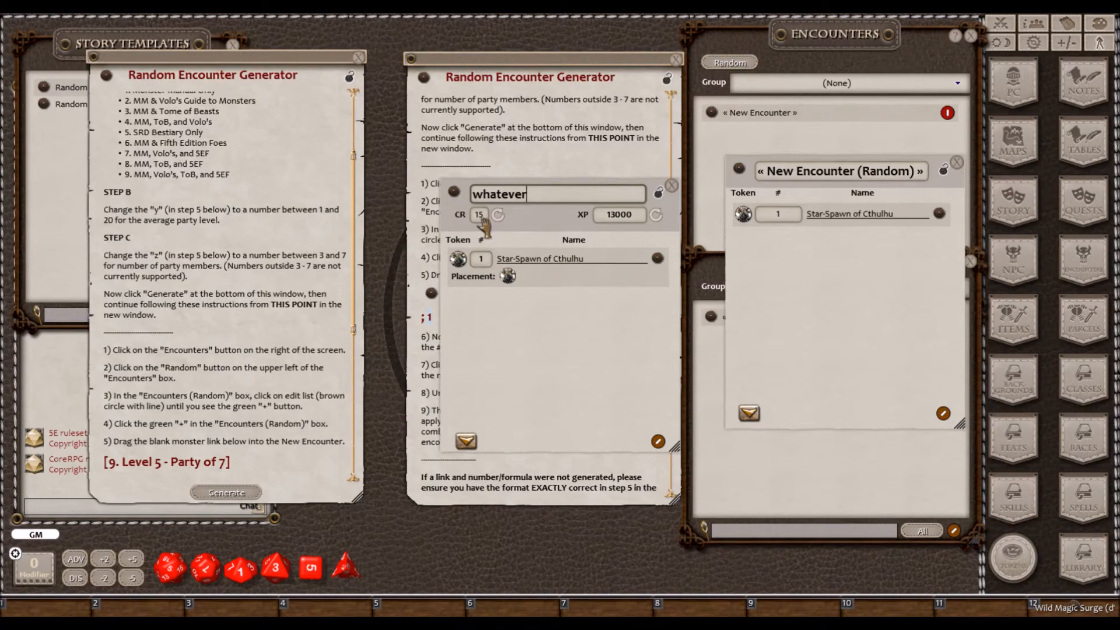
pyautogui.click(486, 261)
pyautogui.write('4')
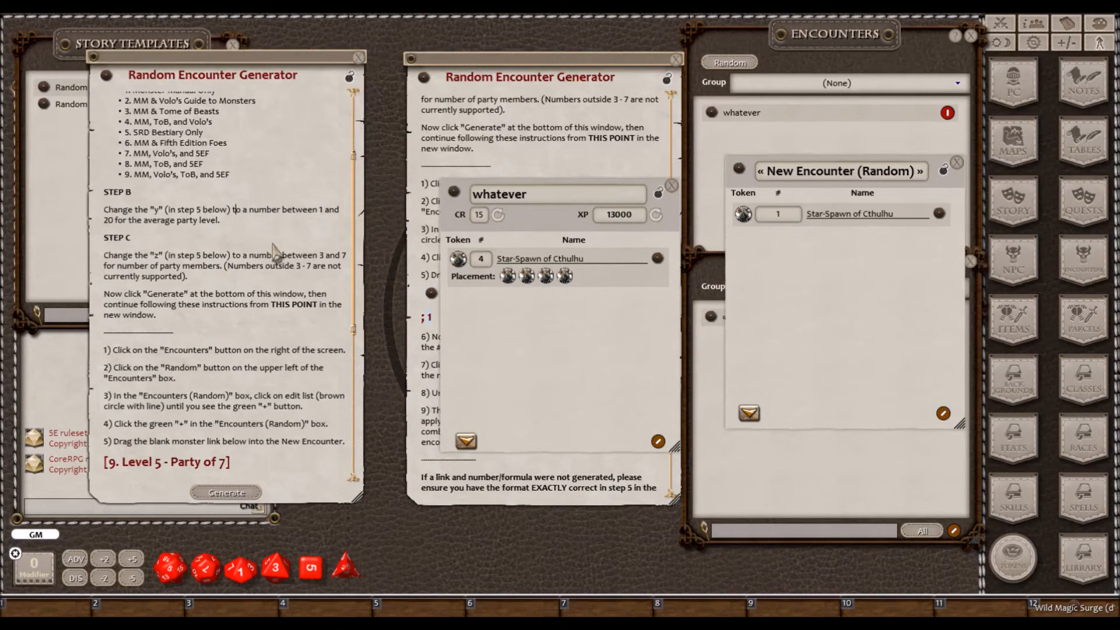
# Step: Generate another story entry from the Random Encounter Generator template and find its monster link and quantity formula
pyautogui.scroll(-3, 298, 152)
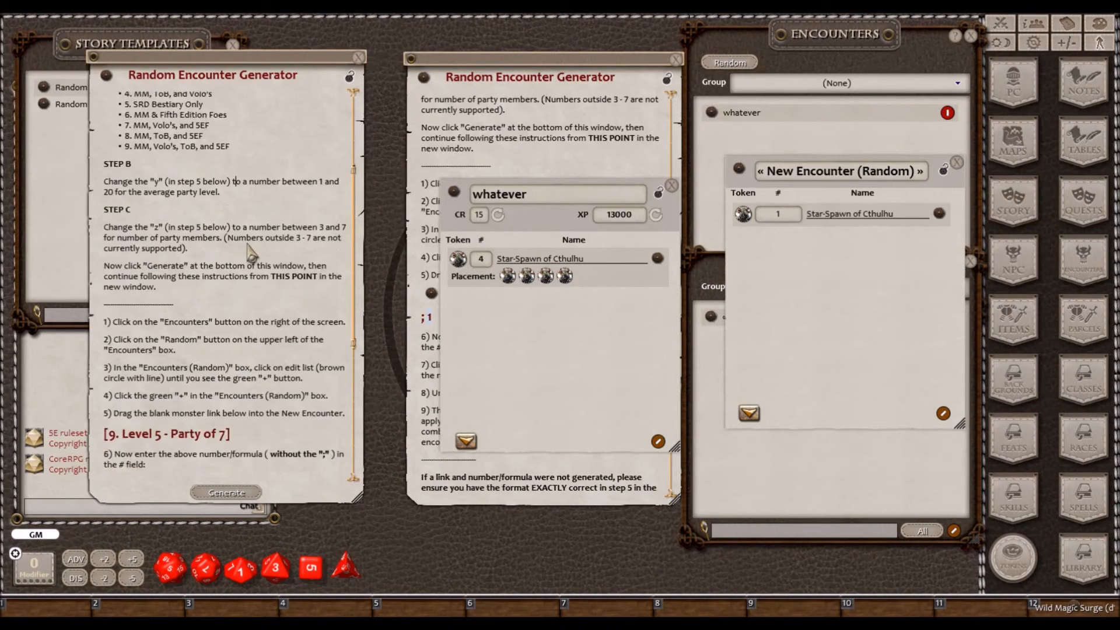
pyautogui.scroll(-2, 283, 366)
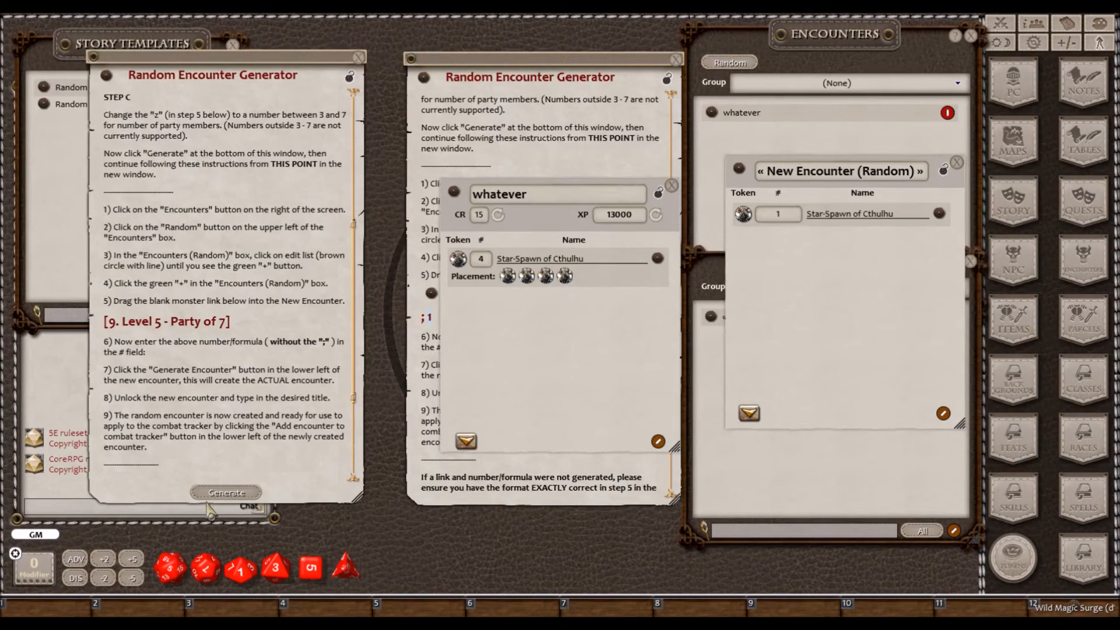
pyautogui.click(227, 493)
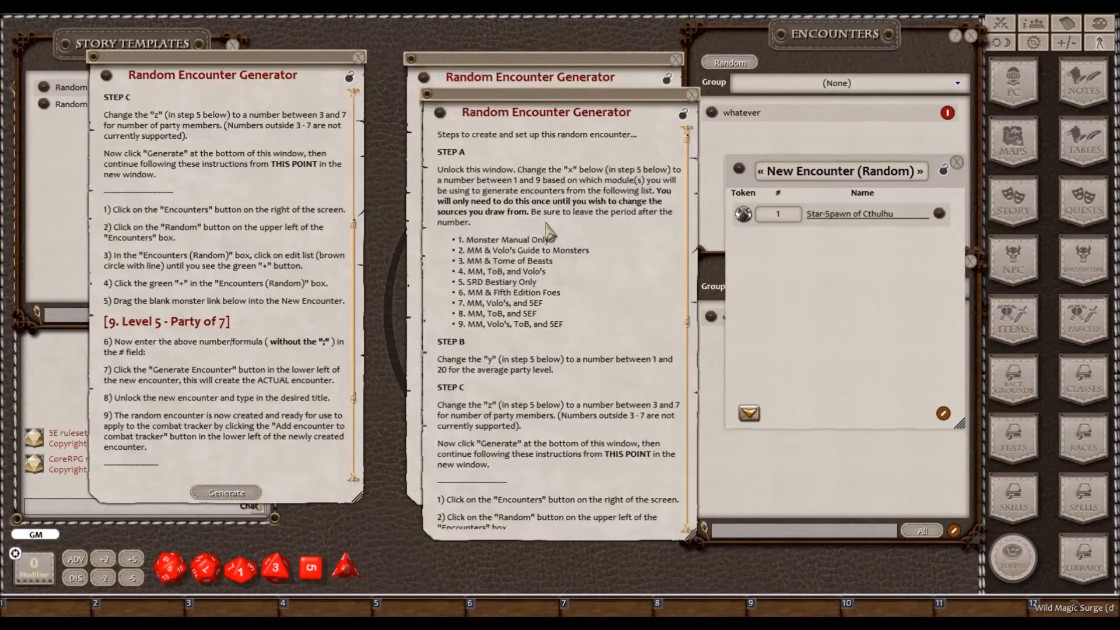
pyautogui.scroll(-3, 549, 229)
pyautogui.scroll(-7, 548, 230)
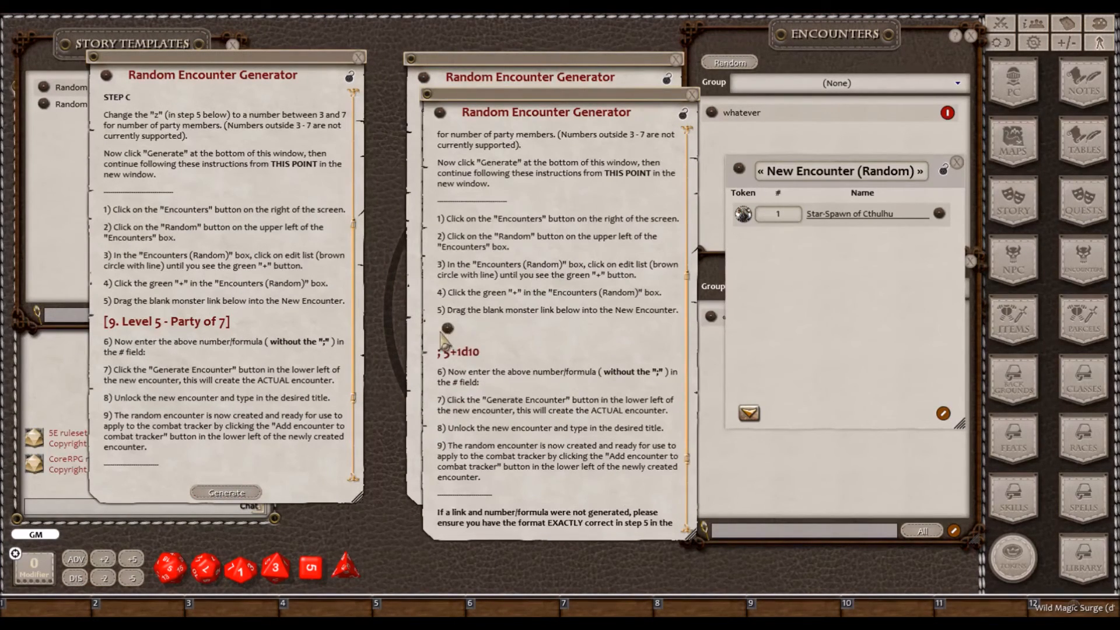
# Step: Check the stat sheet behind the new entry's blank monster link and add that Death Dog link to the random encounter
pyautogui.click(447, 332)
pyautogui.moveTo(834, 296); pyautogui.dragTo(308, 302)
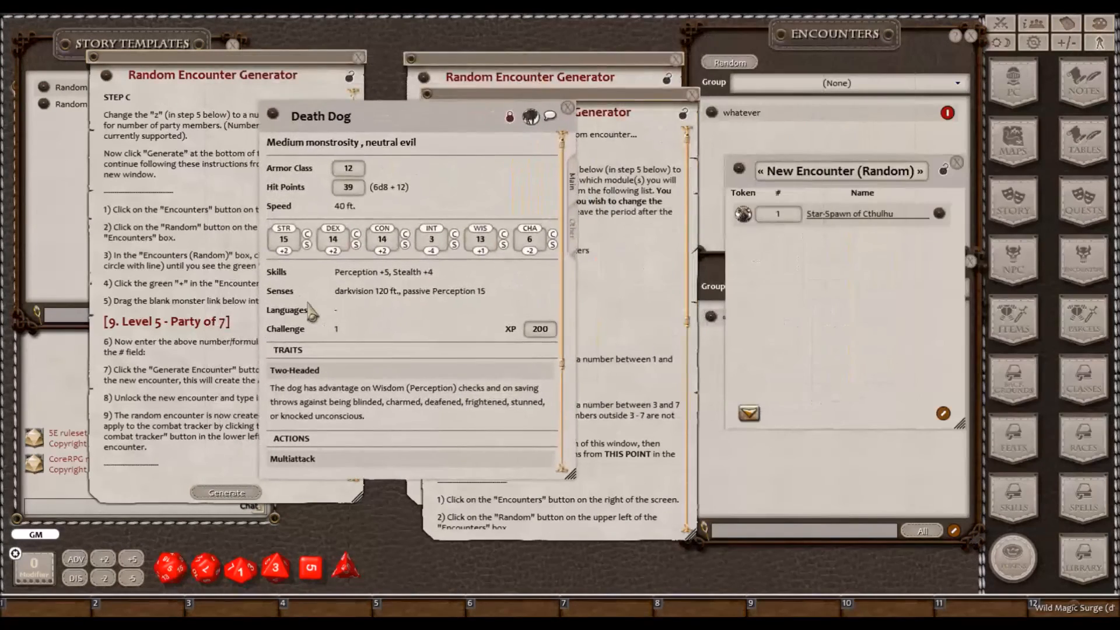
pyautogui.click(568, 107)
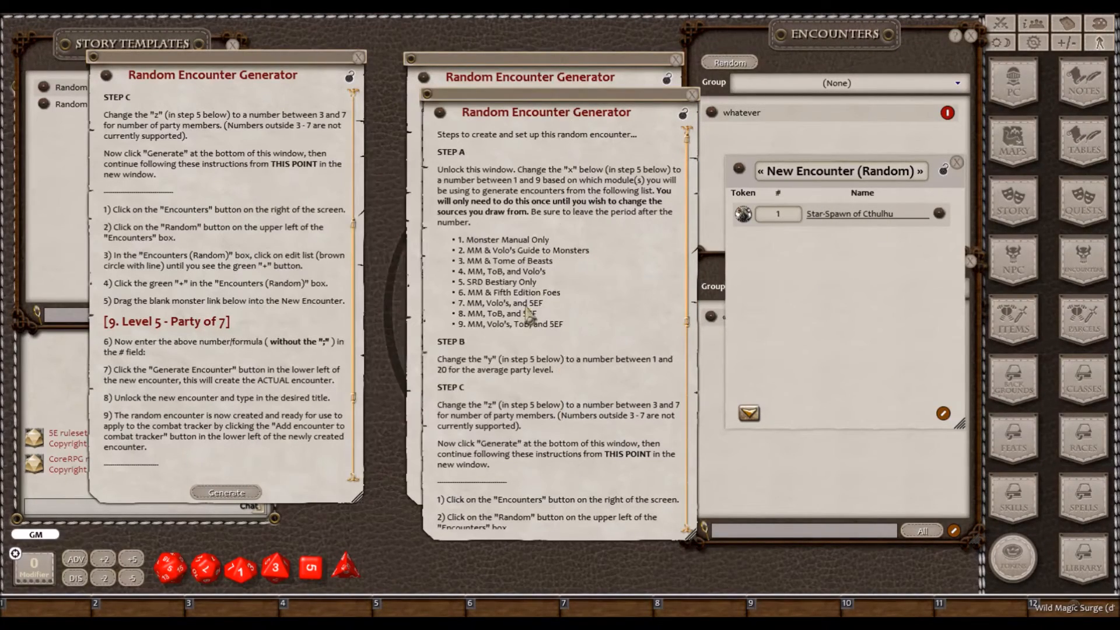
pyautogui.scroll(-5, 528, 312)
pyautogui.moveTo(448, 469); pyautogui.dragTo(825, 297)
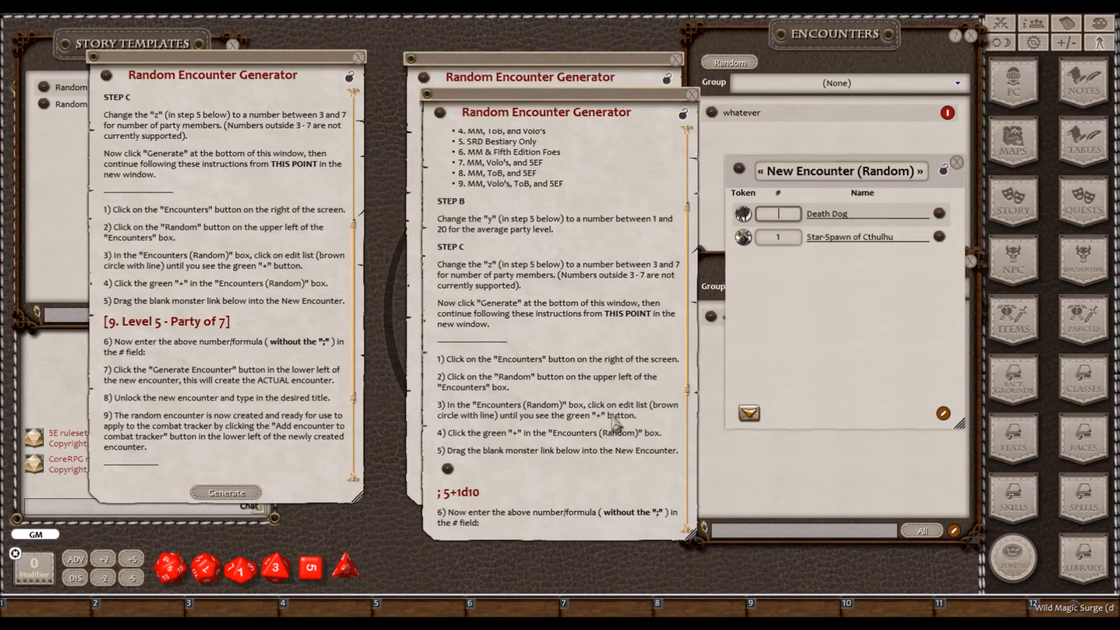
# Step: Copy the formula 5+1d10 from the new story entry into the Death Dog quantity of the random encounter
pyautogui.scroll(-1, 571, 449)
pyautogui.click(486, 474)
pyautogui.moveTo(485, 468); pyautogui.dragTo(444, 468)
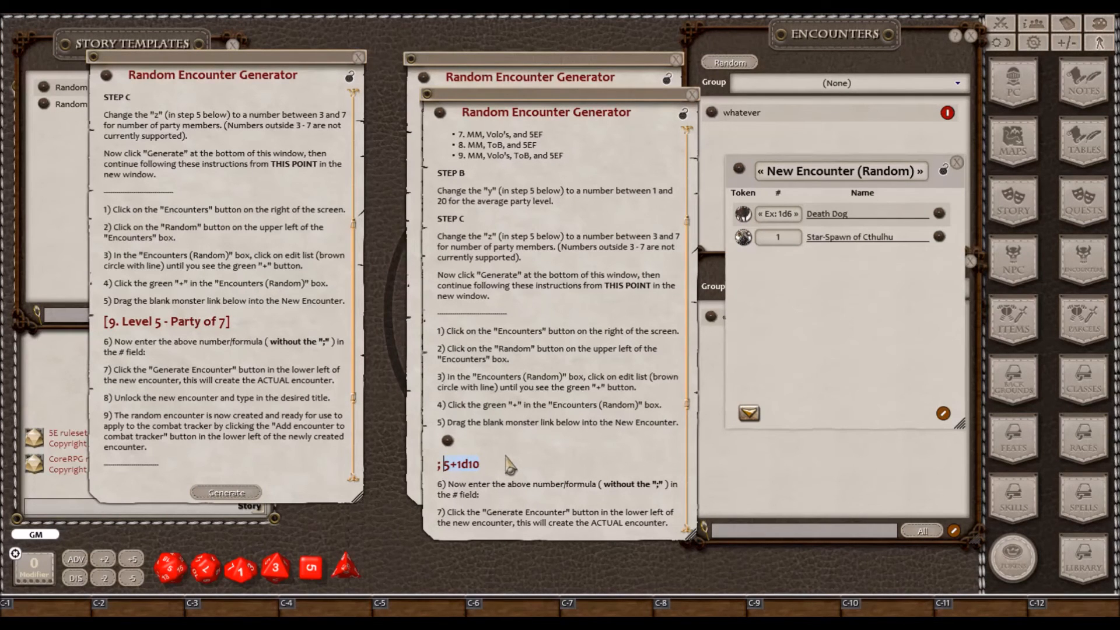
pyautogui.hotkey('ctrl', 'c')
pyautogui.click(782, 216)
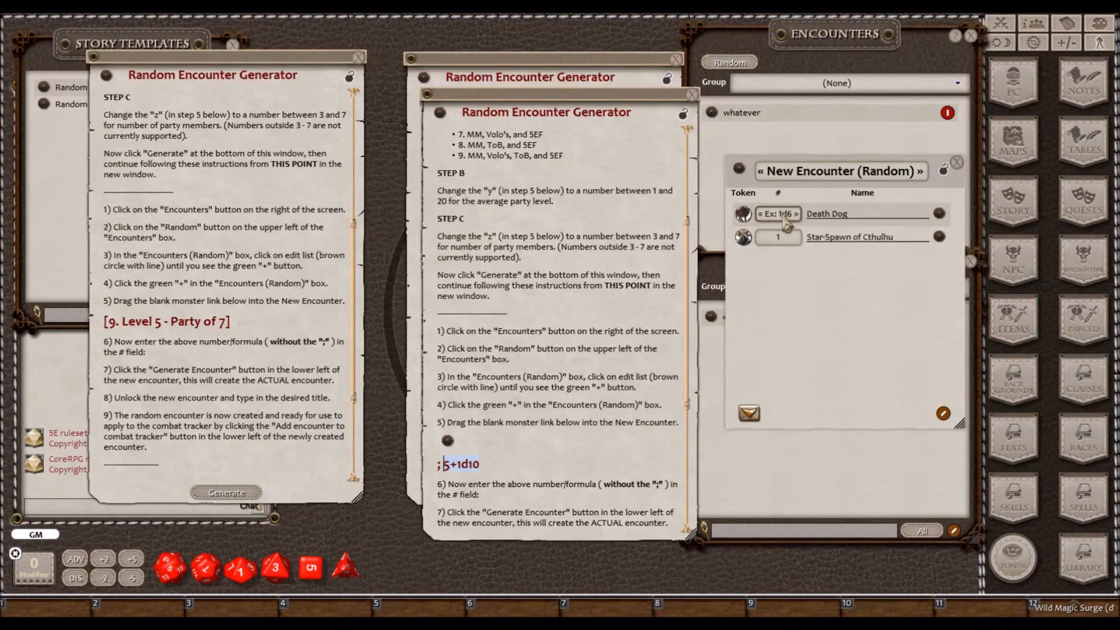
pyautogui.hotkey('ctrl', 'v')
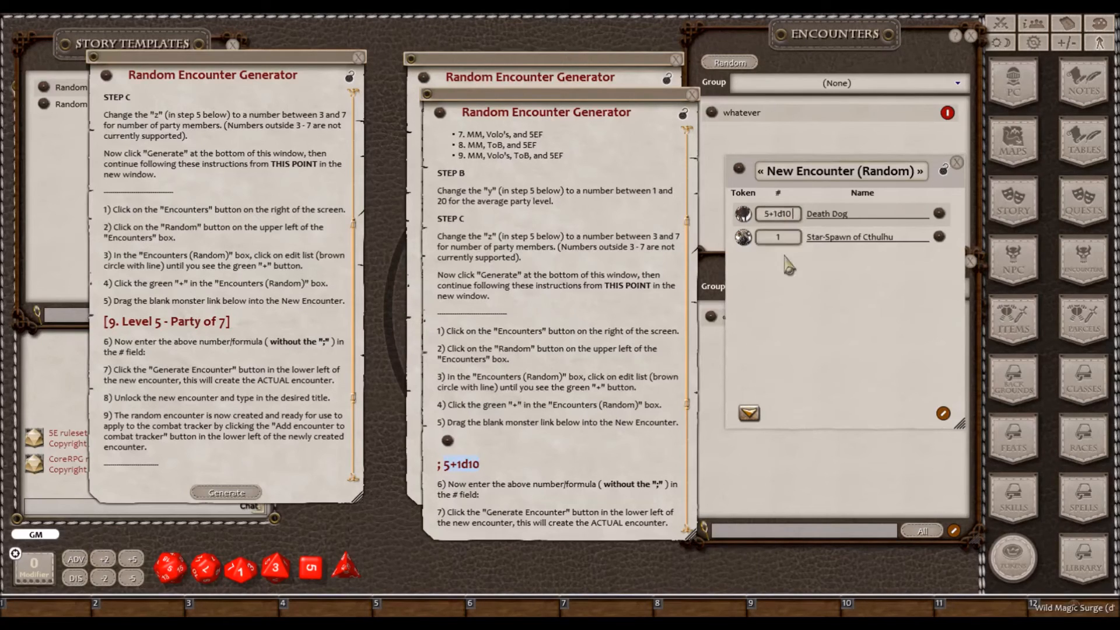
# Step: Generate another actual encounter from the two-monster random encounter and unlock it for editing
pyautogui.click(750, 414)
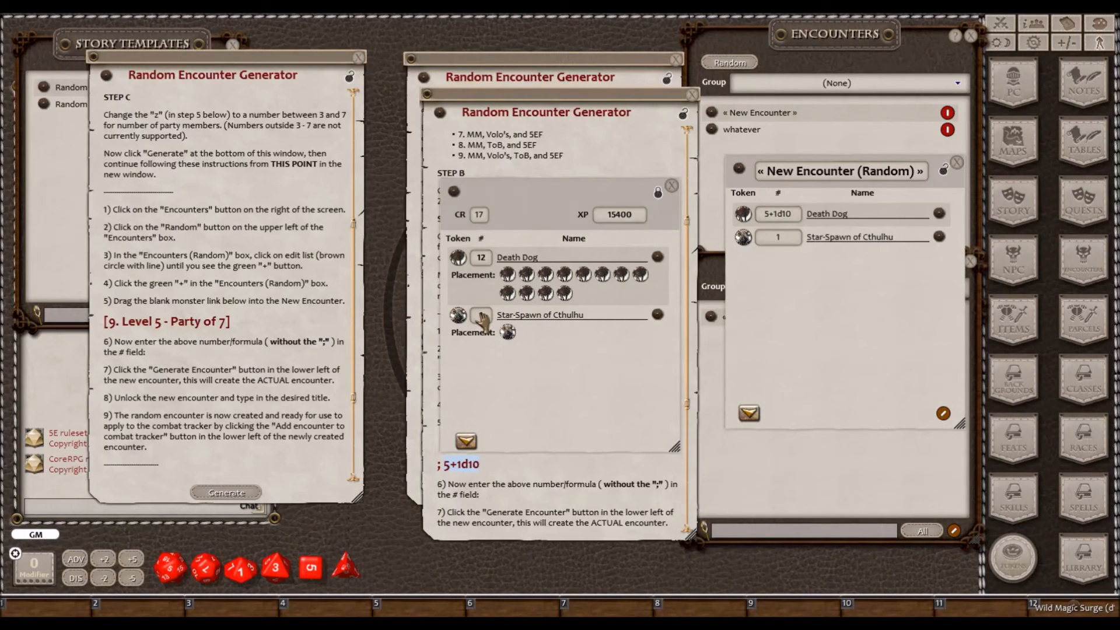
pyautogui.write('4')
pyautogui.click(658, 195)
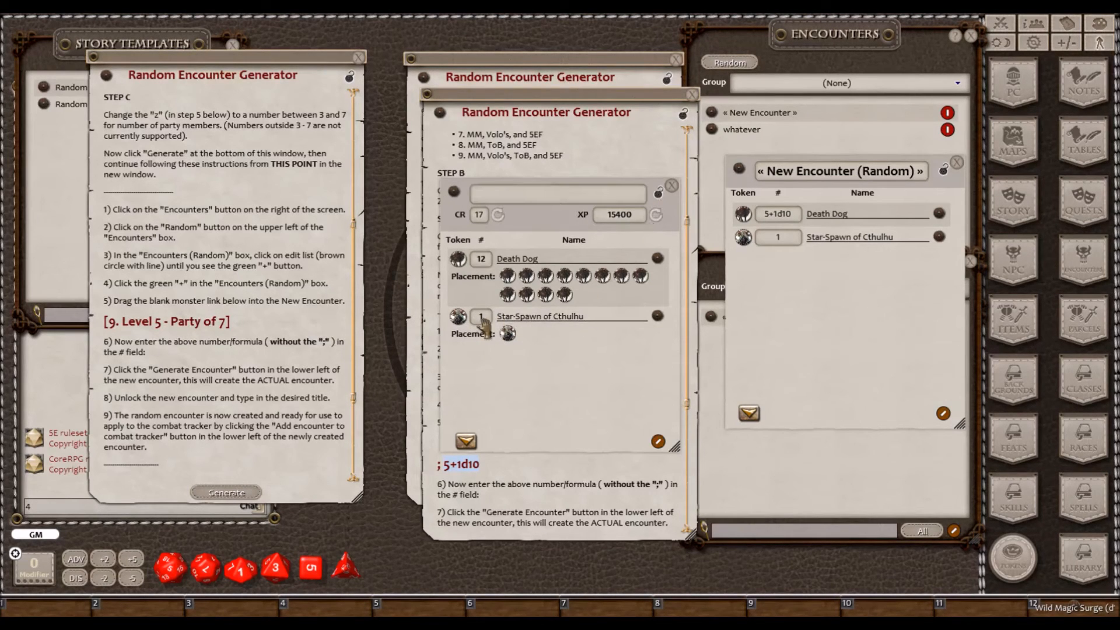
# Step: Set the new encounter's quantities to 2 Star-Spawn of Cthulhu and 6 Death Dogs
pyautogui.scroll(3, 483, 323)
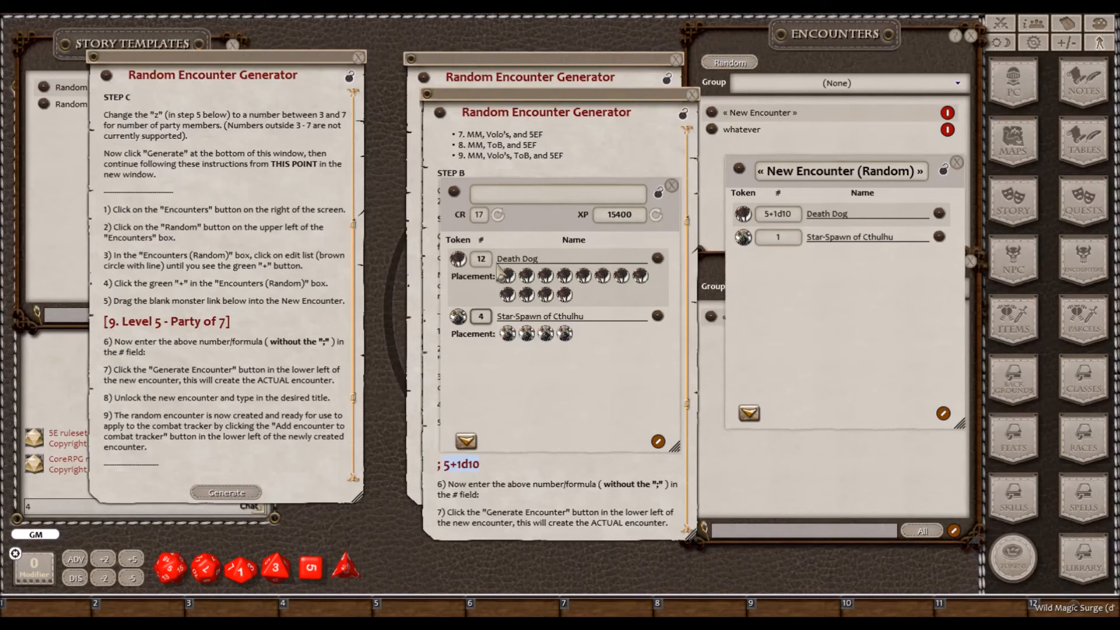
pyautogui.scroll(-2, 481, 319)
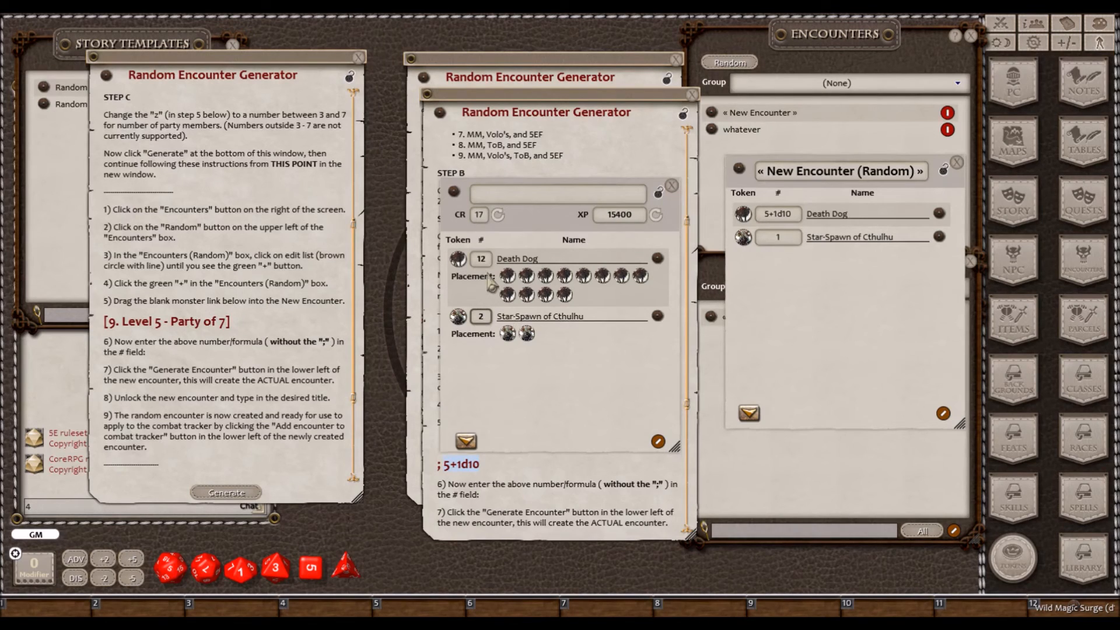
pyautogui.scroll(-6, 483, 268)
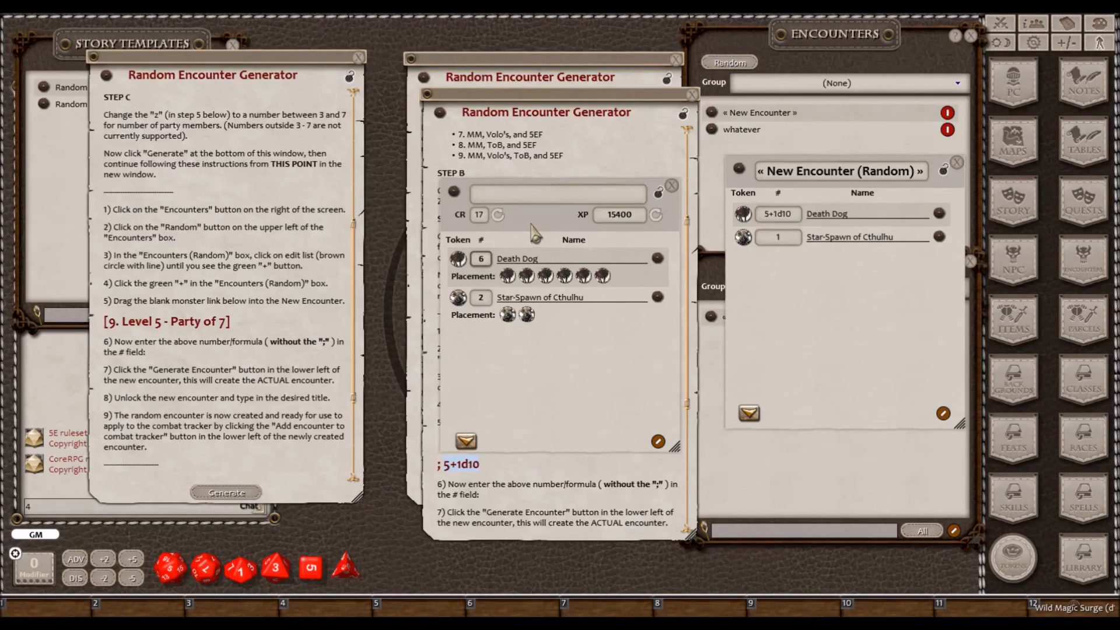
# Step: Recalculate the untitled encounter's CR and XP, and add its monsters to the combat tracker
pyautogui.click(498, 215)
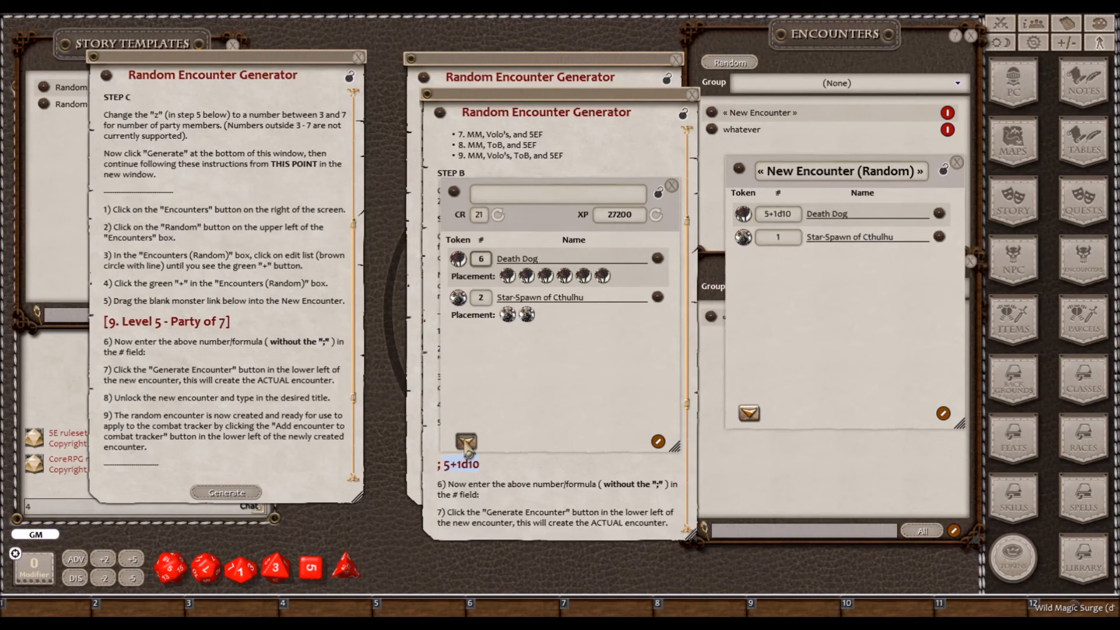
pyautogui.scroll(-5, 155, 222)
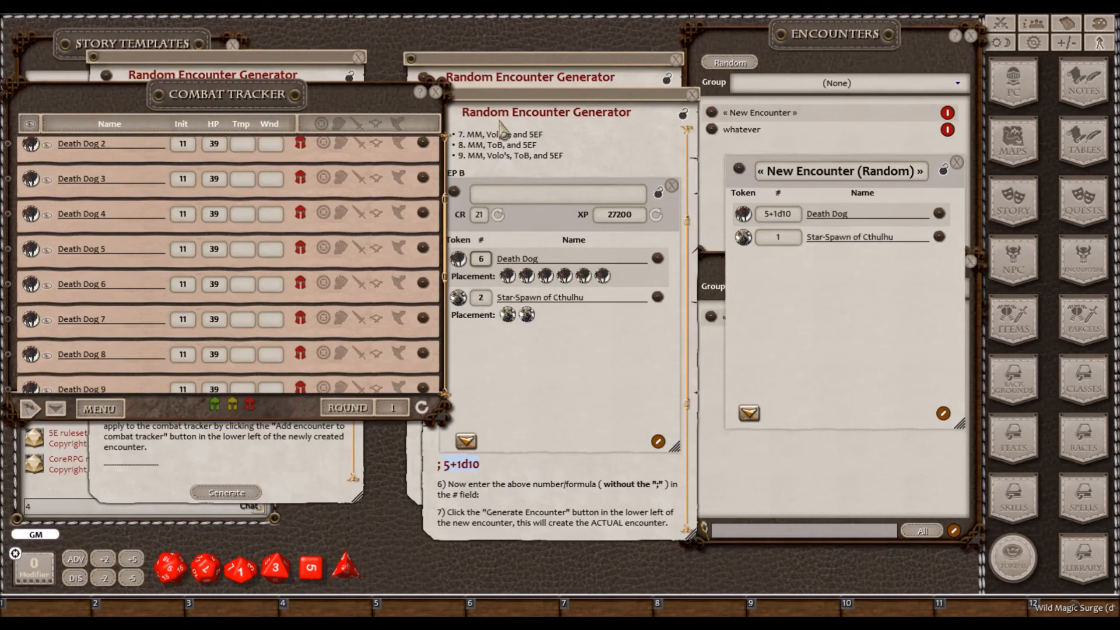
pyautogui.click(435, 92)
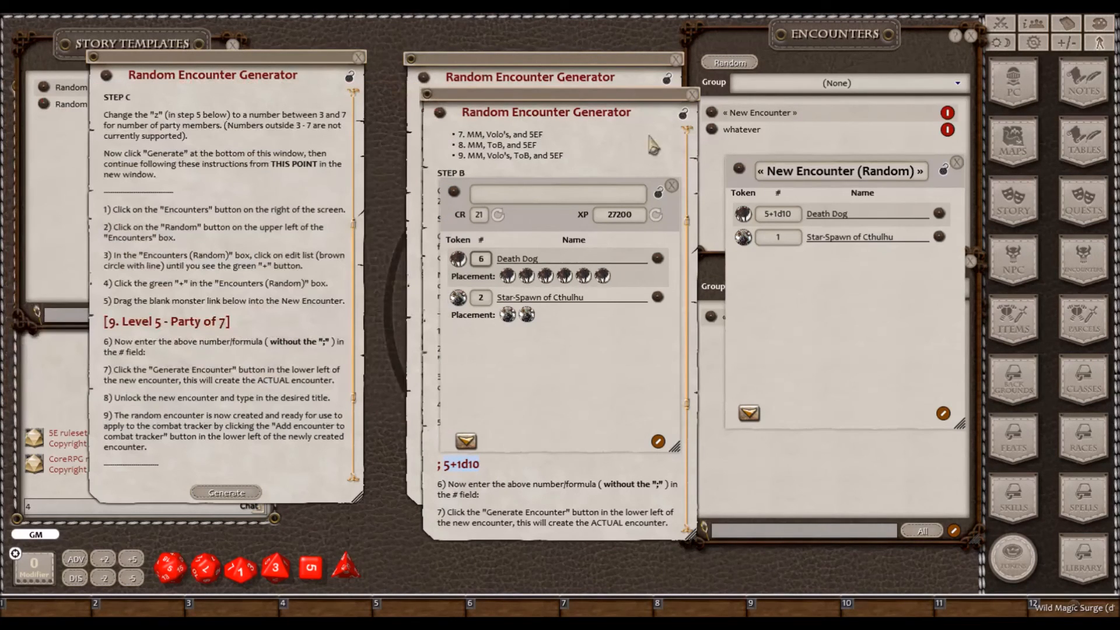
# Step: Close the open encounter windows, both generated story entries, and the Random Encounter Generator template
pyautogui.click(672, 186)
pyautogui.click(692, 95)
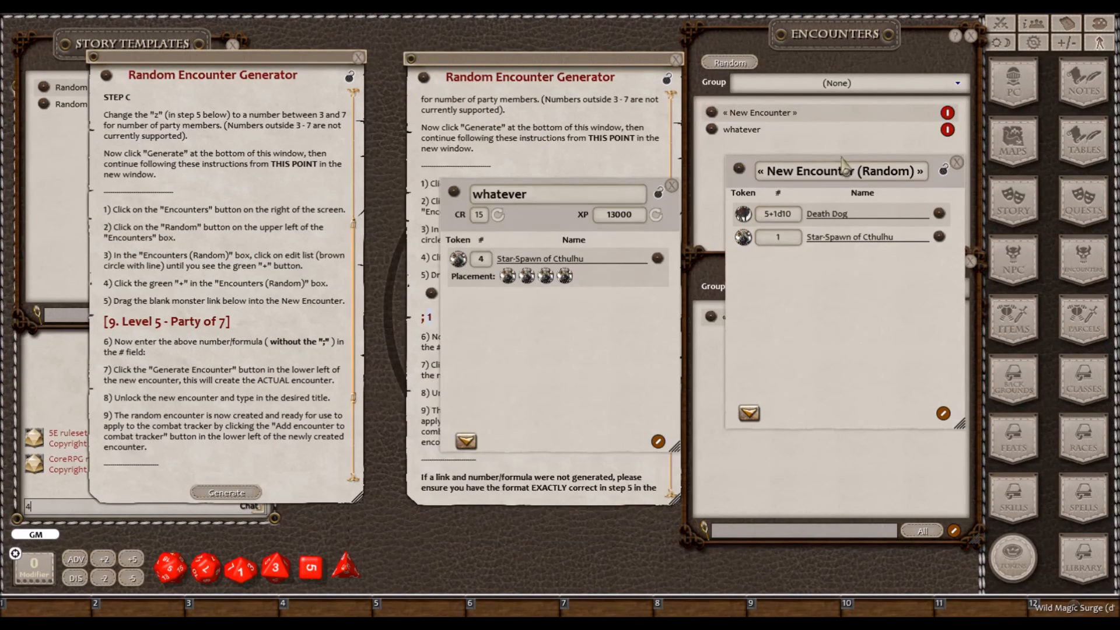
pyautogui.click(956, 163)
pyautogui.click(672, 187)
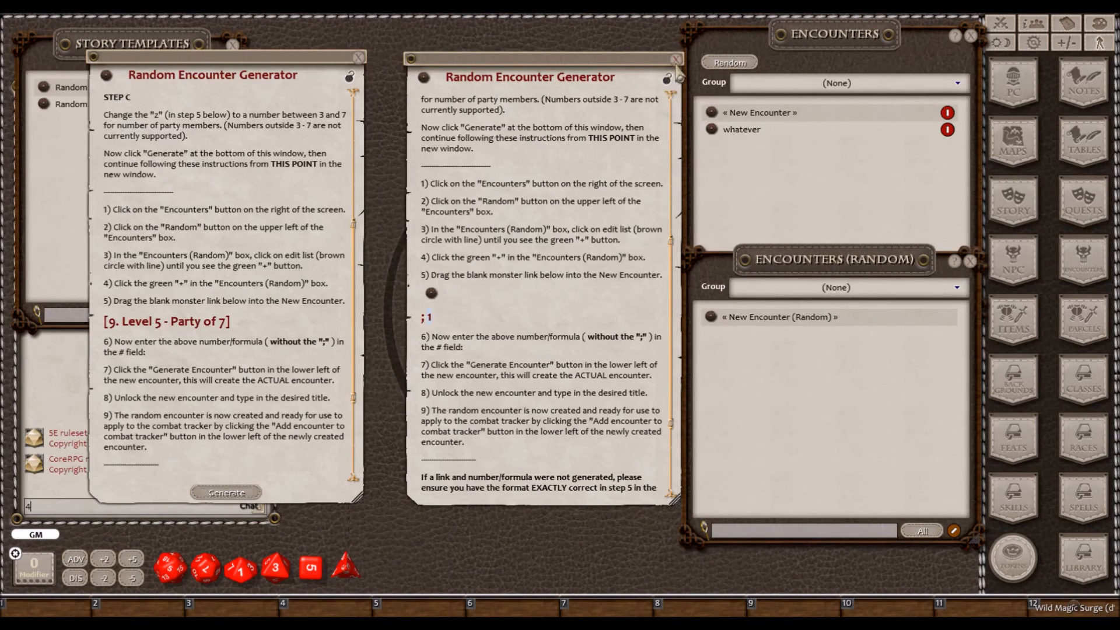
pyautogui.click(675, 60)
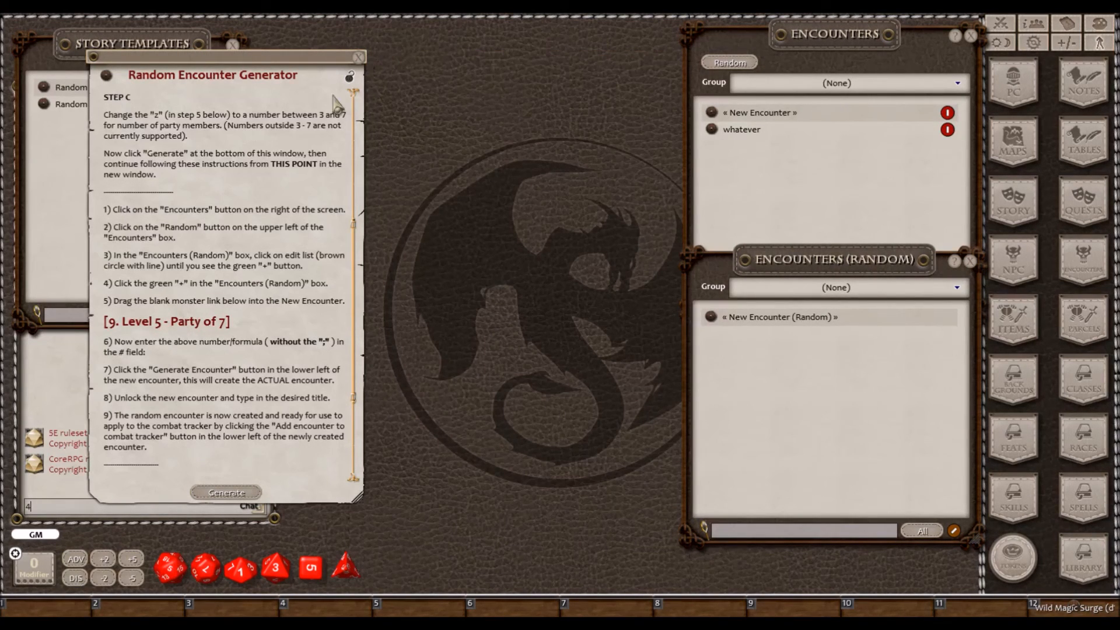
pyautogui.scroll(5, 295, 153)
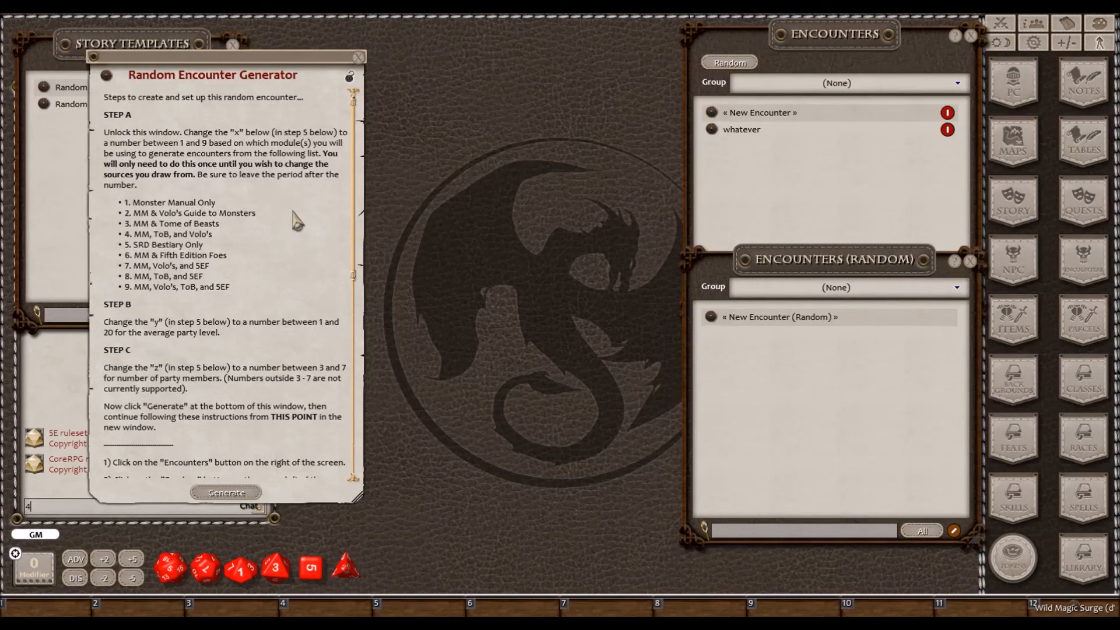
pyautogui.click(358, 57)
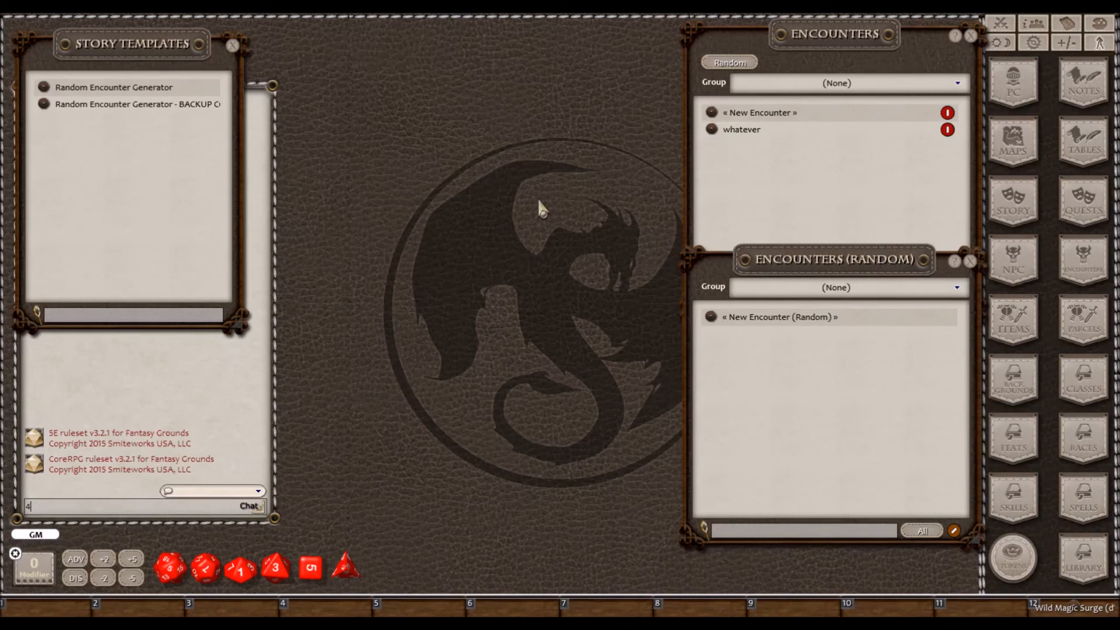